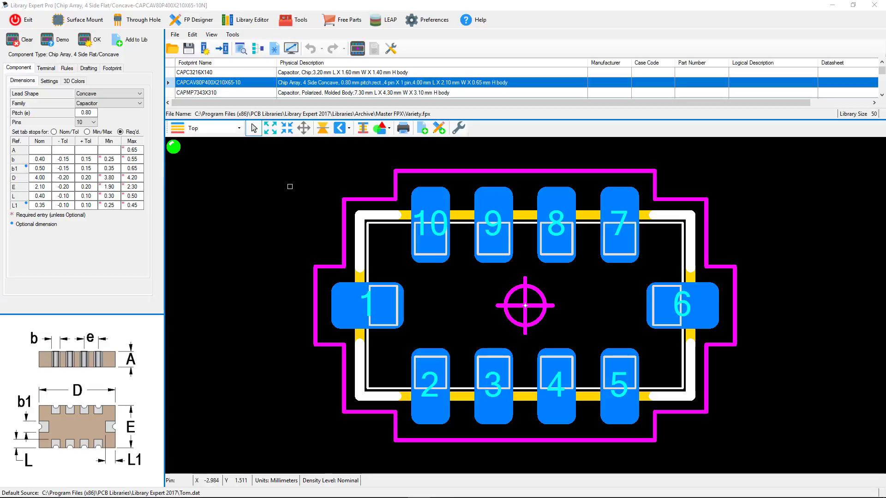
# Open the chip array footprint's export settings with Altium Designer as default format and a Create New target library
pyautogui.click(459, 128)
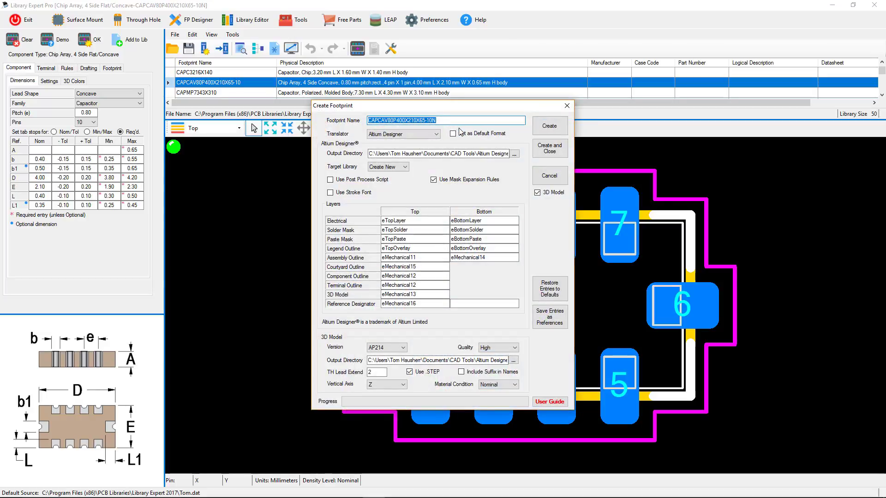
pyautogui.click(435, 134)
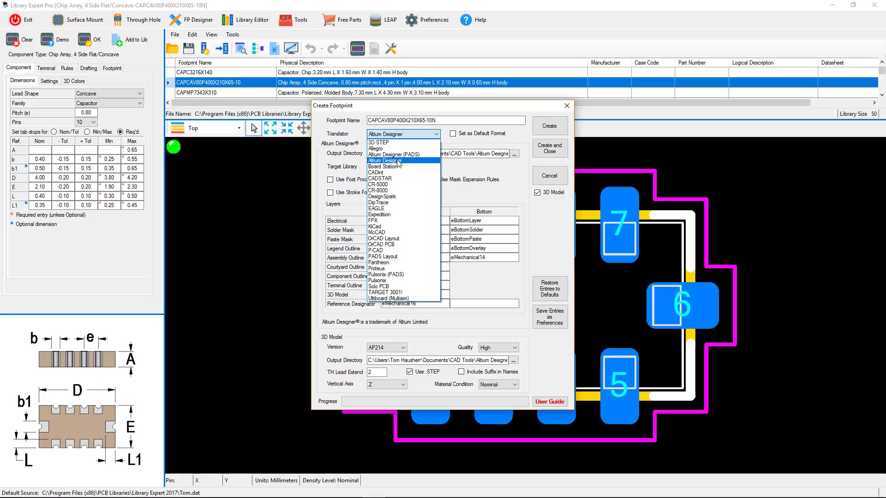
pyautogui.click(402, 160)
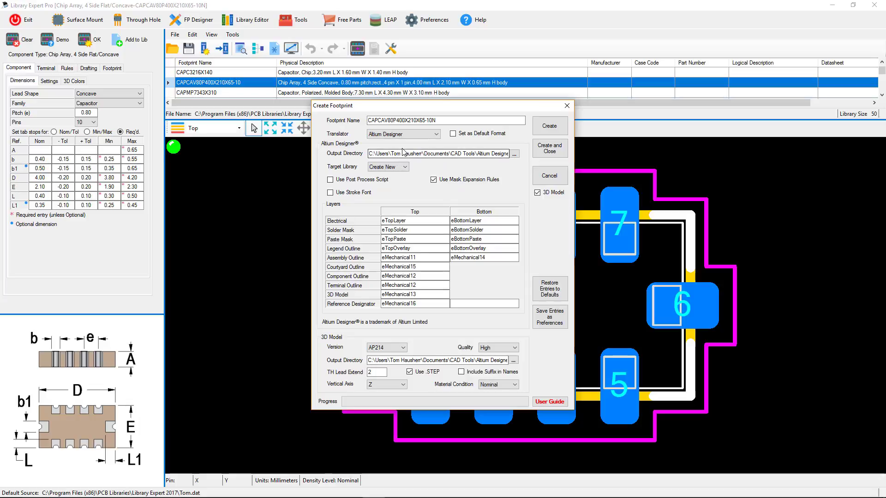
pyautogui.click(453, 134)
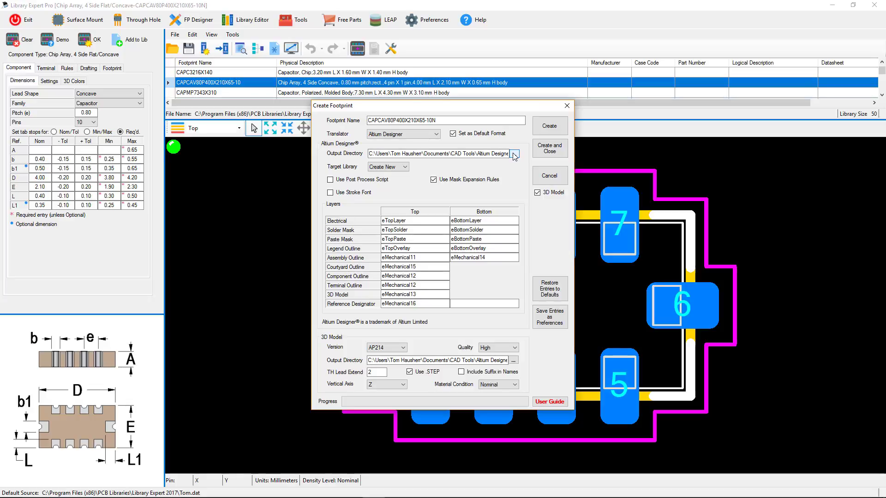
pyautogui.click(401, 168)
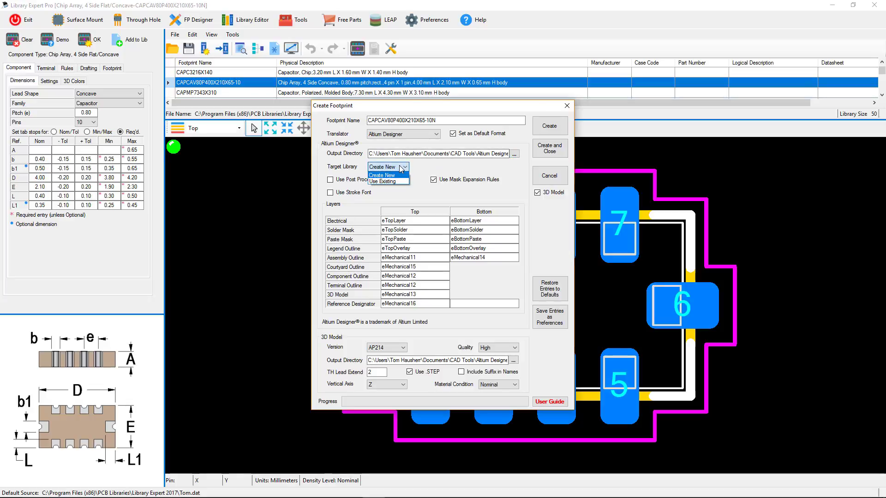
pyautogui.click(396, 175)
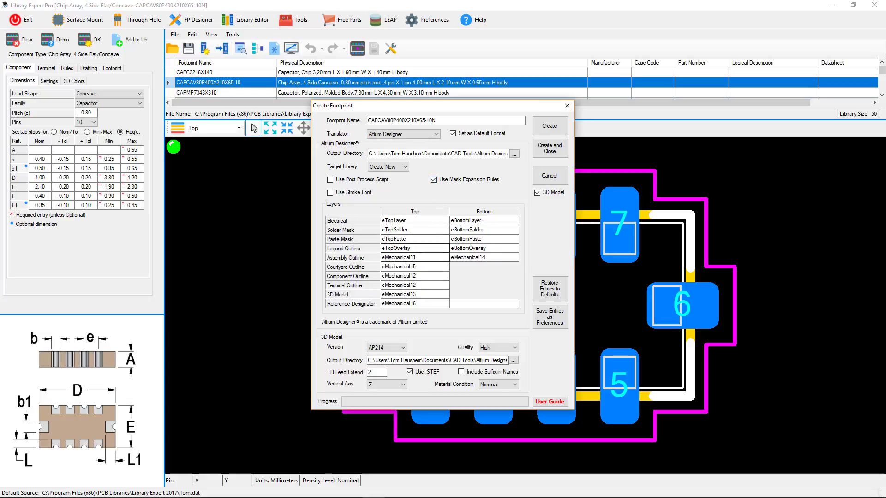
pyautogui.click(425, 267)
pyautogui.click(424, 285)
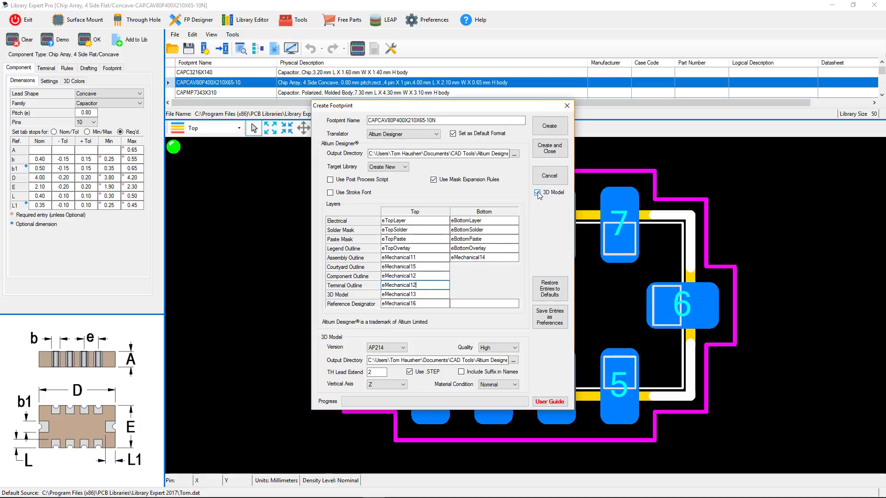
pyautogui.click(390, 387)
pyautogui.click(390, 386)
pyautogui.doubleClick(380, 372)
pyautogui.click(383, 372)
pyautogui.click(410, 372)
pyautogui.click(412, 374)
pyautogui.click(510, 386)
# Save the Altium export settings as preferences and acknowledge the Preferences Saved message, done twice
pyautogui.click(550, 322)
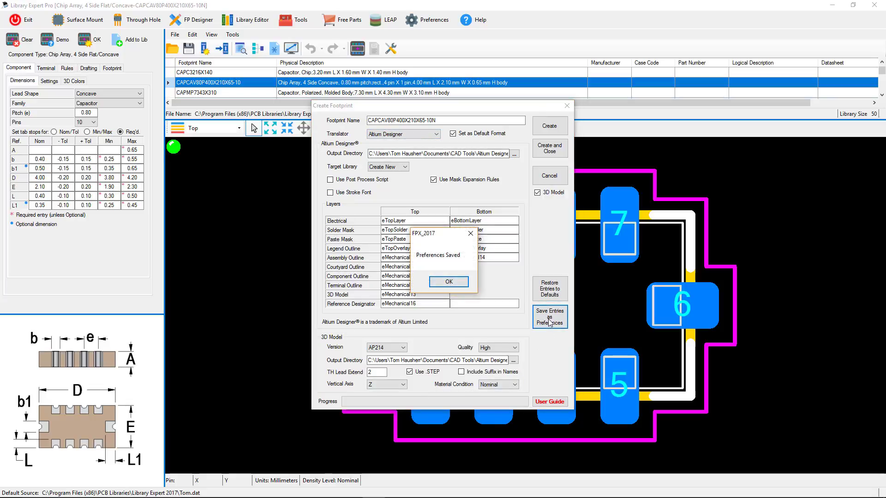
pyautogui.click(448, 281)
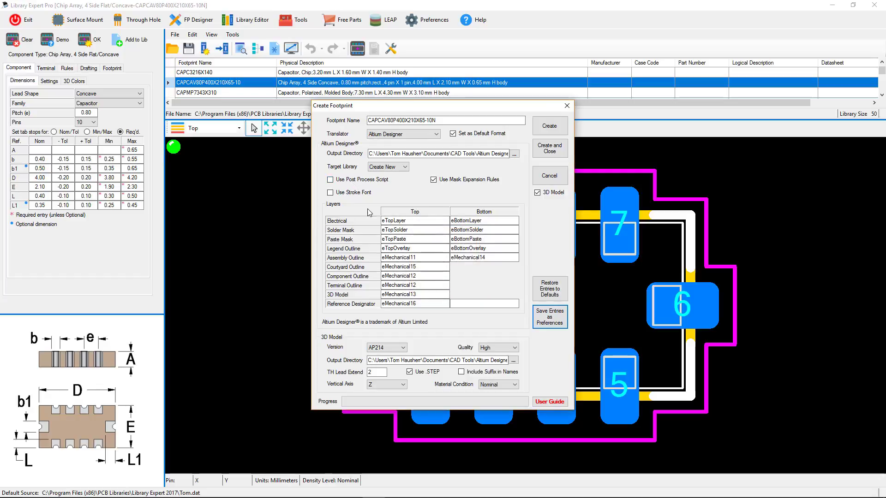
pyautogui.click(550, 318)
pyautogui.click(450, 282)
# Close the export settings, enlarge the Variety.fpx footprint list to ten rows and select every footprint
pyautogui.click(548, 177)
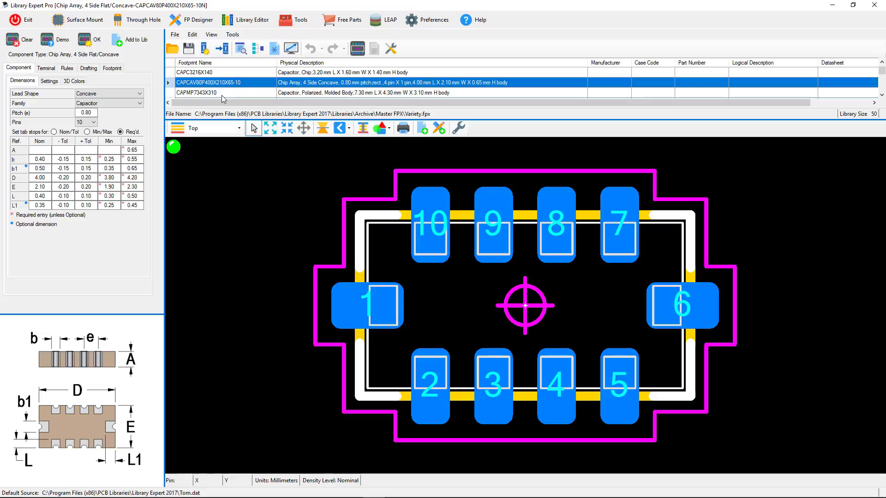
pyautogui.click(172, 73)
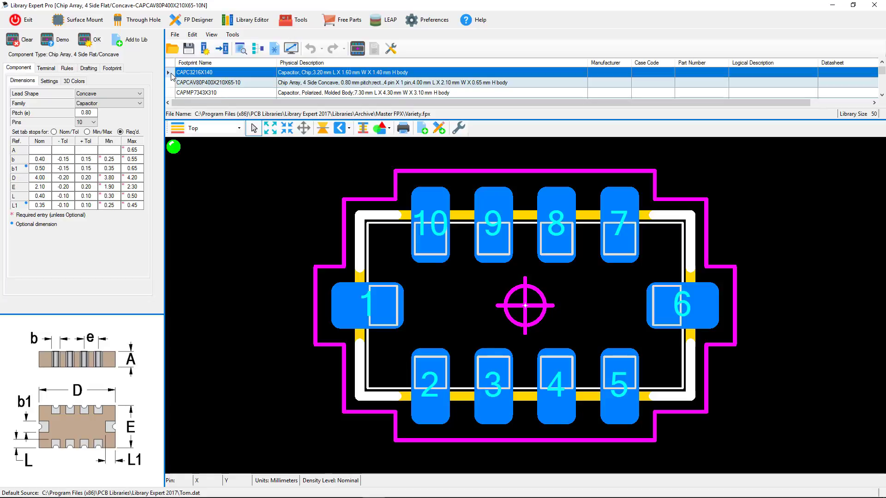
pyautogui.click(171, 83)
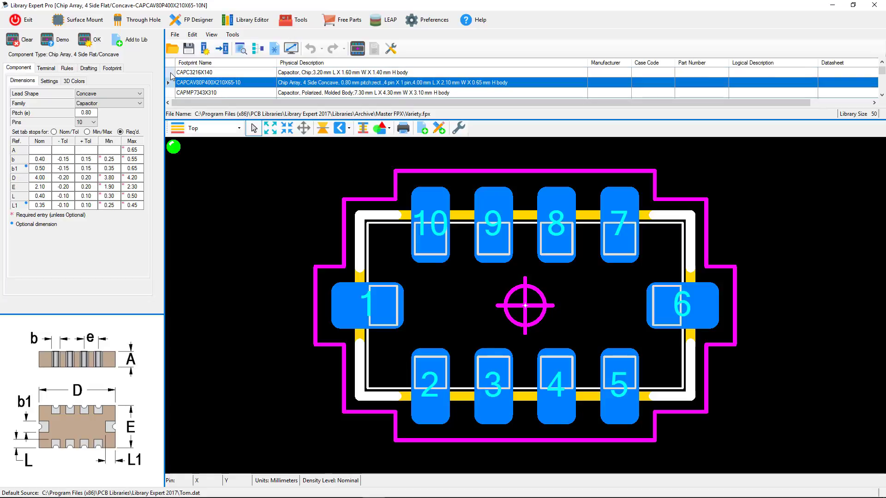
pyautogui.moveTo(172, 75); pyautogui.dragTo(171, 94)
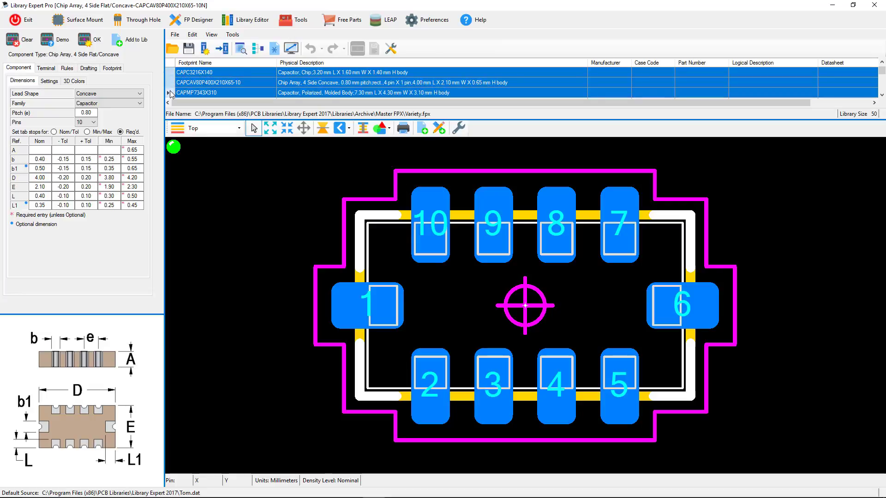
pyautogui.click(172, 74)
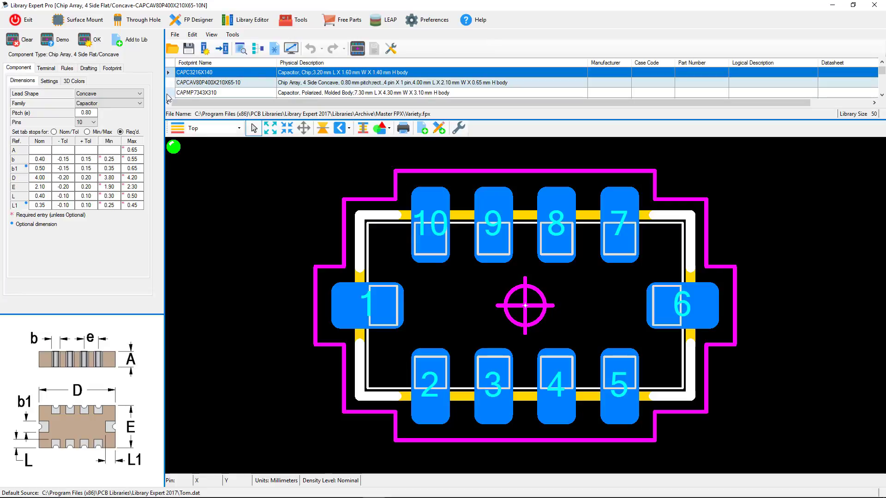
pyautogui.keyDown('shift'); pyautogui.click(170, 94); pyautogui.keyUp('shift')
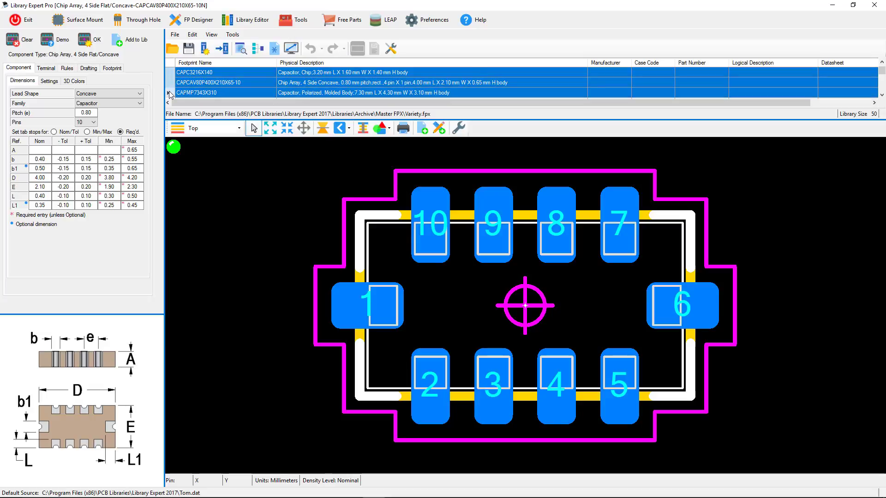
pyautogui.click(170, 82)
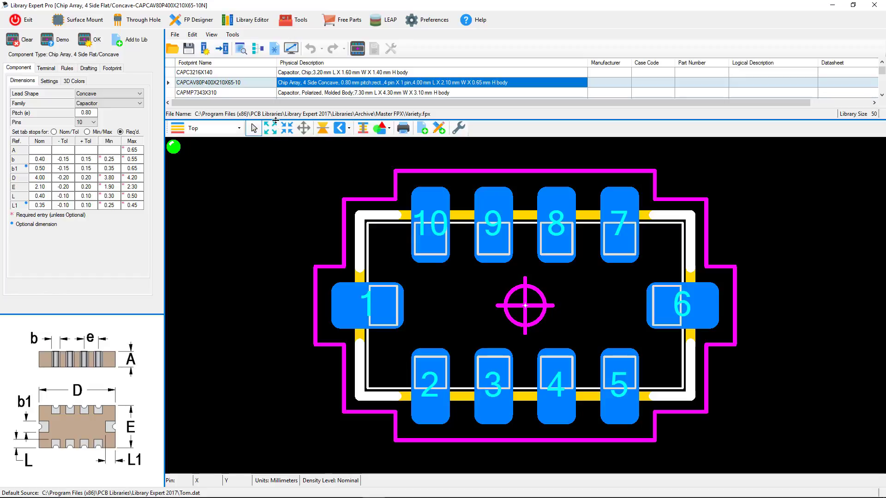
pyautogui.moveTo(275, 121); pyautogui.dragTo(281, 190)
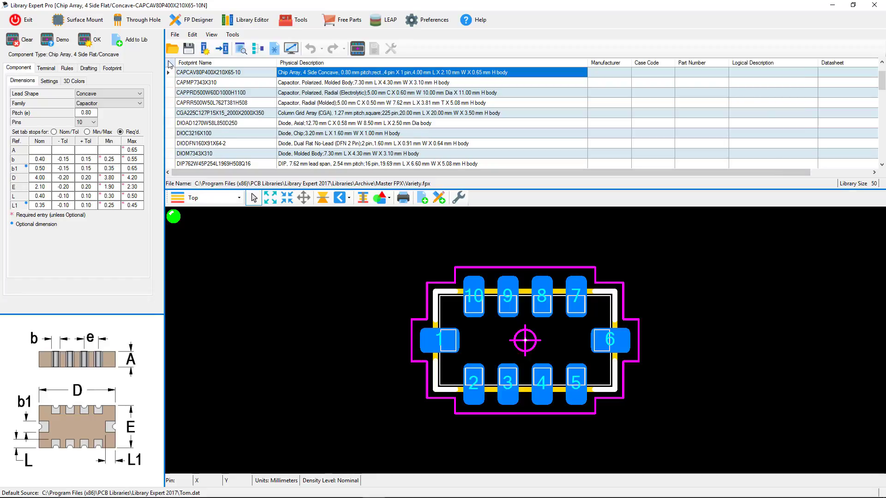
pyautogui.click(170, 64)
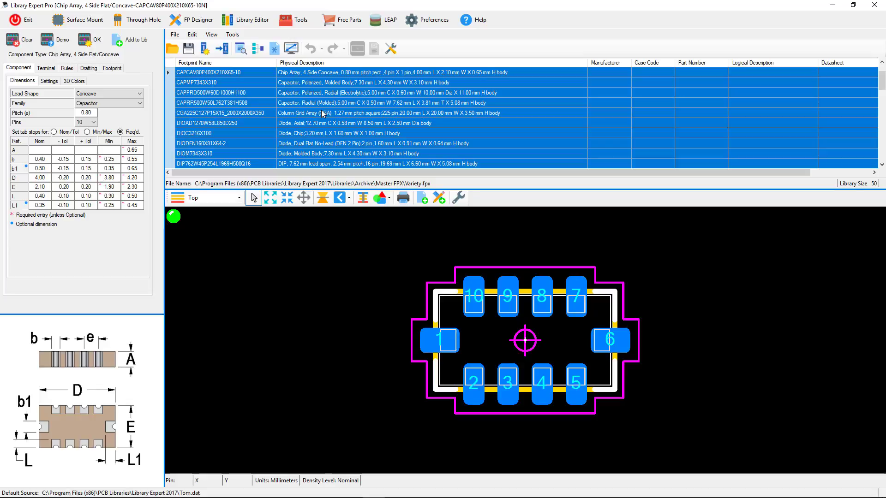
# Batch-build all selected footprints at Nominal density into a new Altium library named New_Parts
pyautogui.click(390, 50)
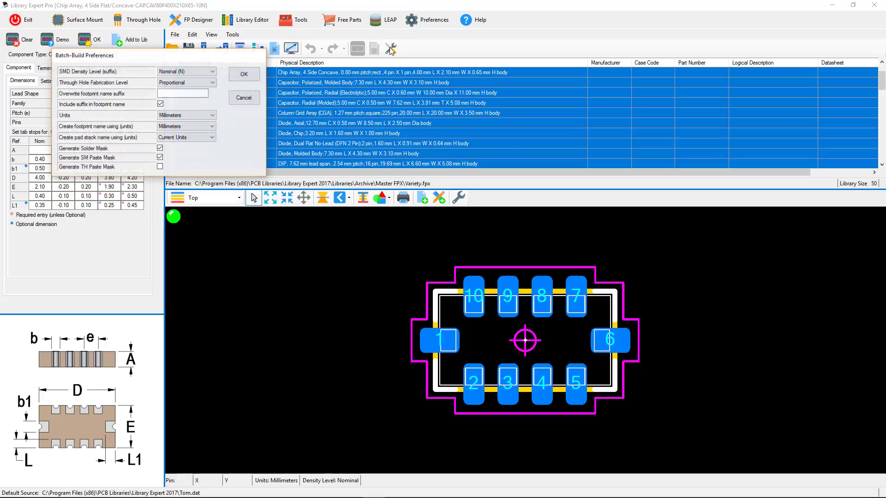
pyautogui.moveTo(193, 56); pyautogui.dragTo(482, 129)
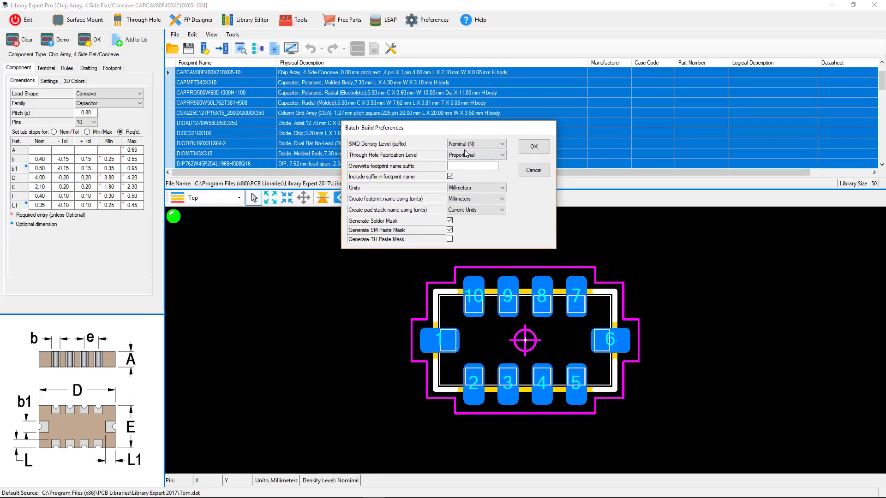
pyautogui.click(480, 146)
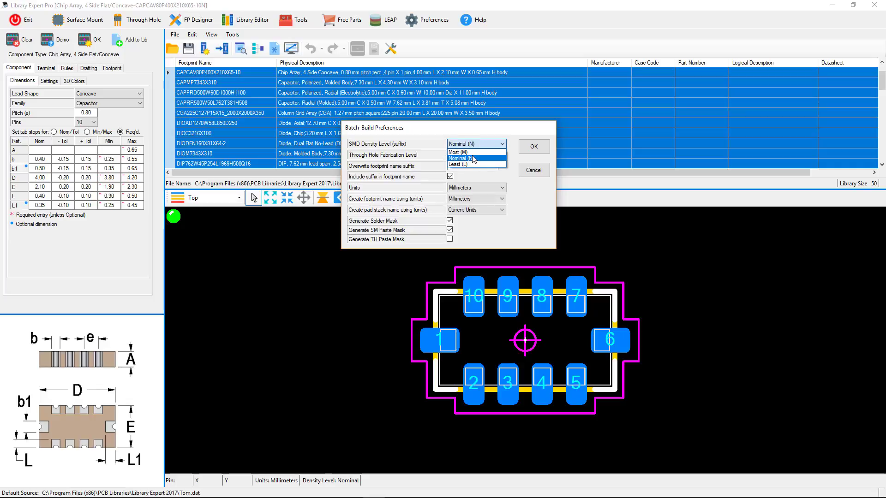
pyautogui.click(473, 159)
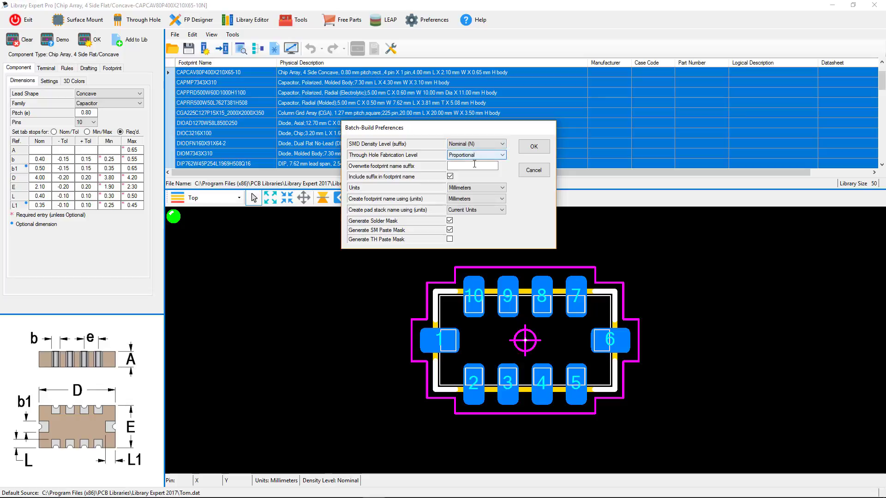
pyautogui.click(461, 165)
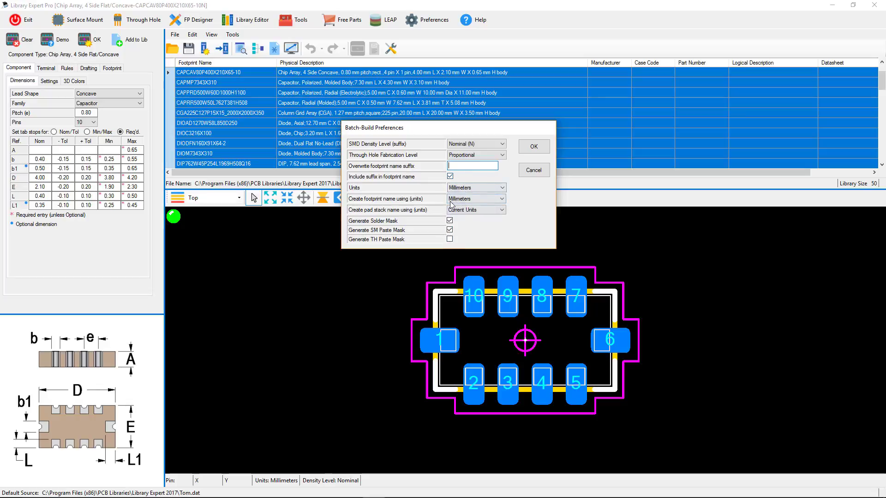
pyautogui.click(532, 147)
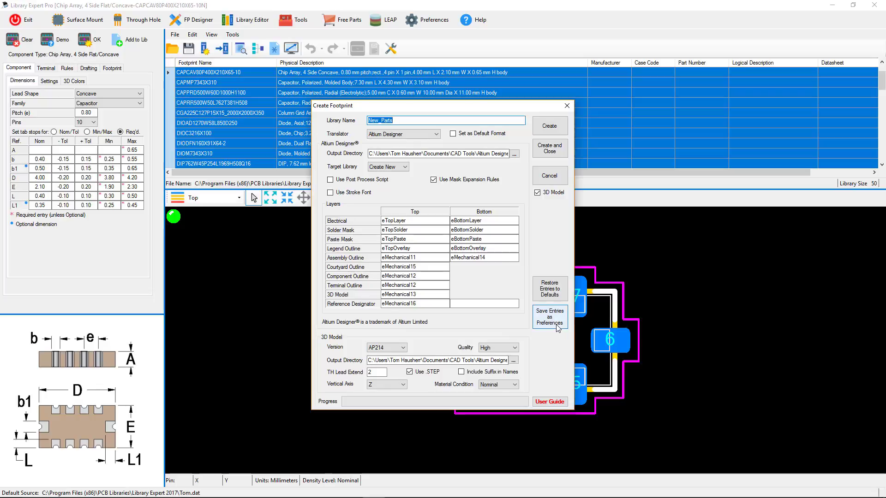
pyautogui.click(550, 150)
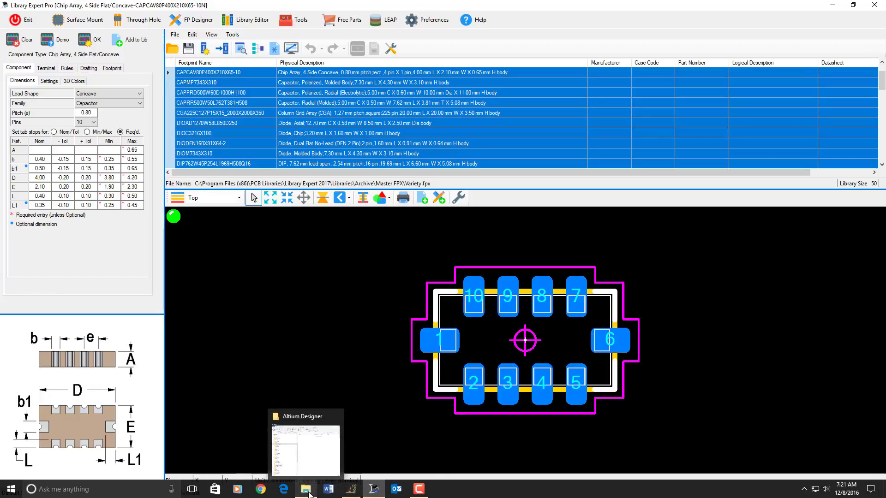
# View the Altium Designer output folder in File Explorer, then minimize the window
pyautogui.click(309, 494)
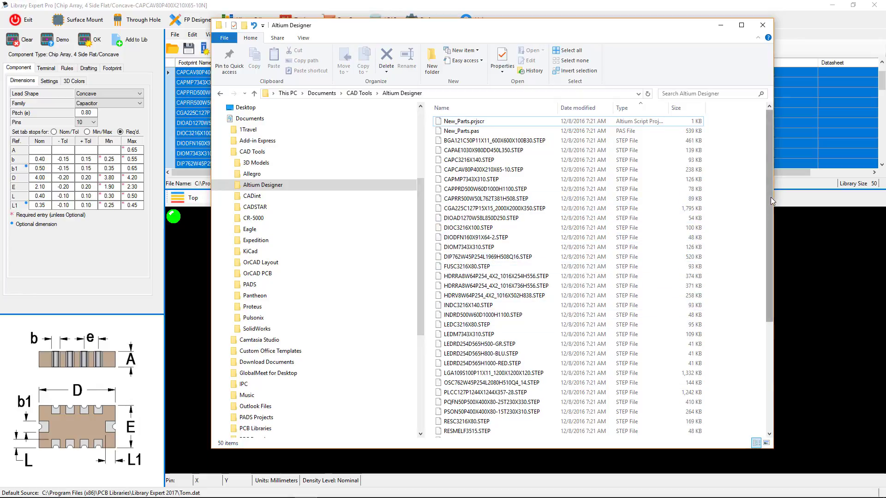
pyautogui.moveTo(770, 199); pyautogui.dragTo(766, 157)
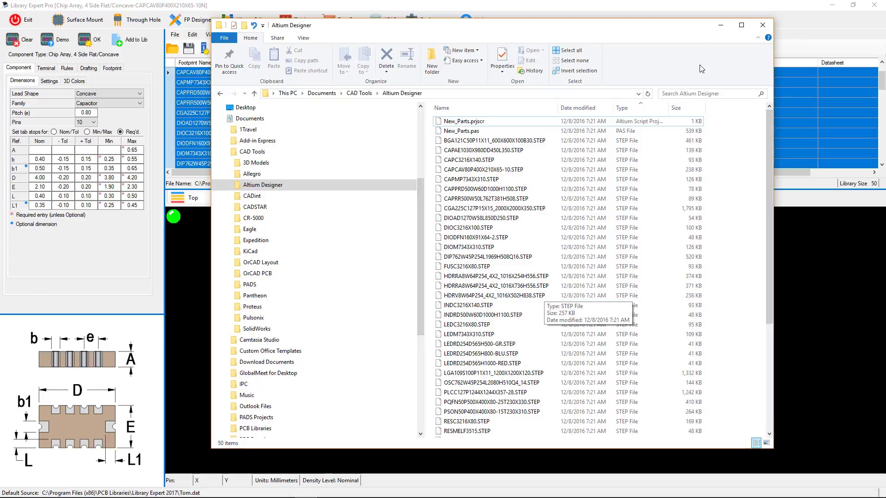
pyautogui.click(720, 25)
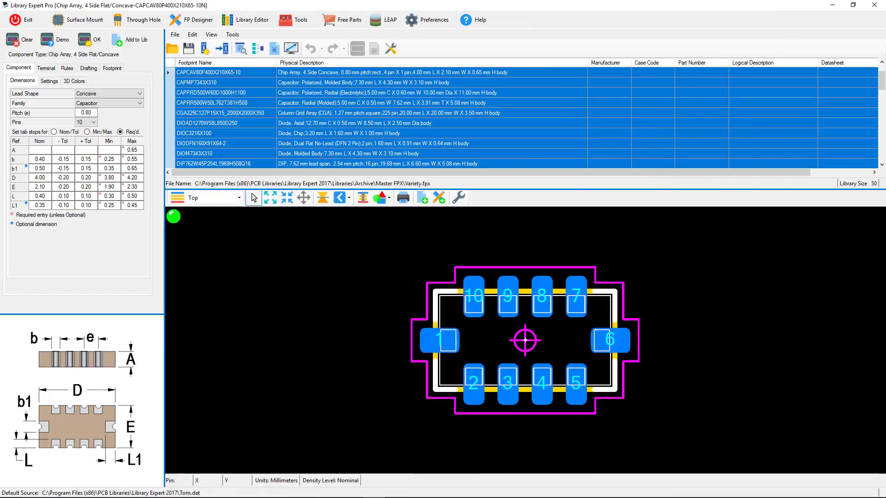
# Load Documents\CAD Tools\Altium Designer\New_Parts.prjscr through Altium's DXP > Run Script
pyautogui.click(351, 489)
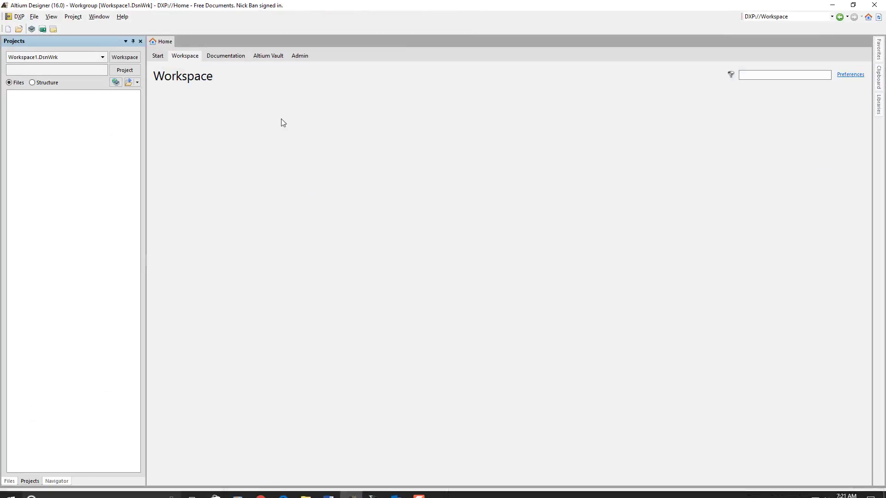
pyautogui.click(16, 18)
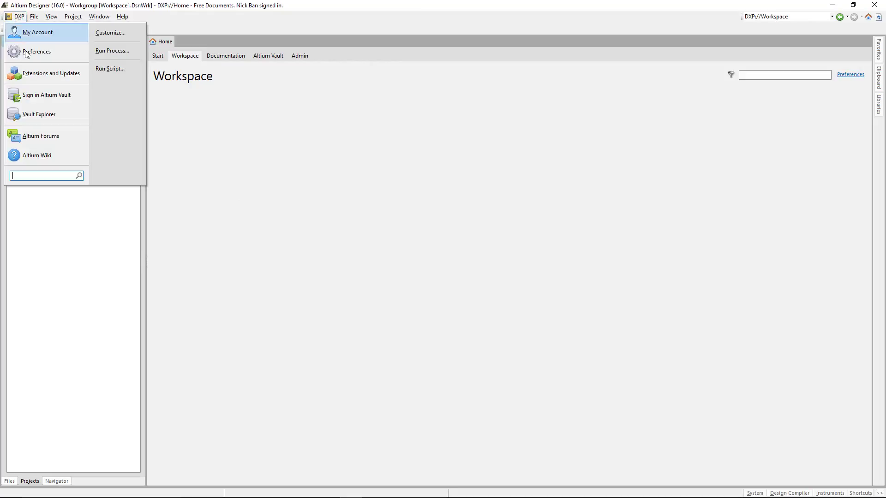
pyautogui.click(113, 68)
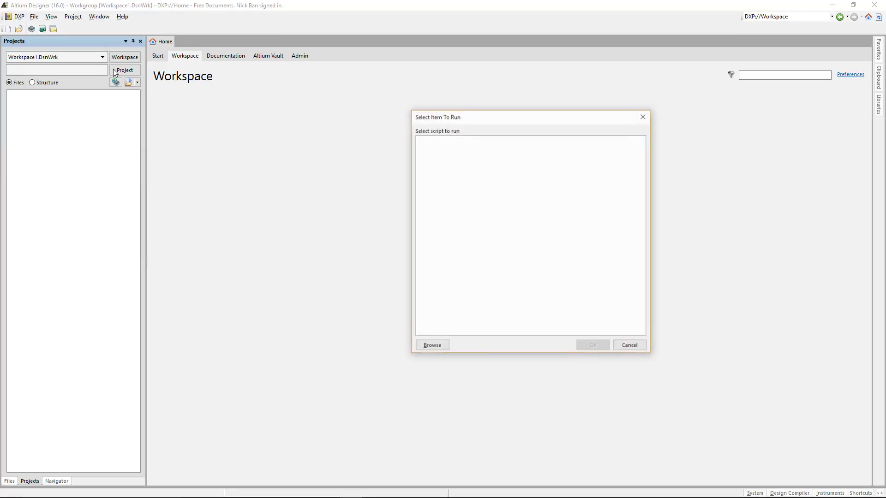
pyautogui.click(431, 348)
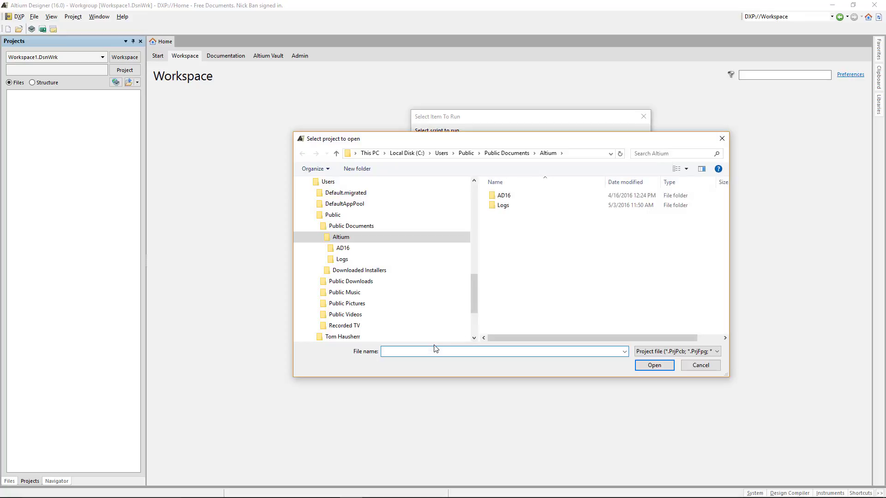
pyautogui.moveTo(474, 288); pyautogui.dragTo(467, 231)
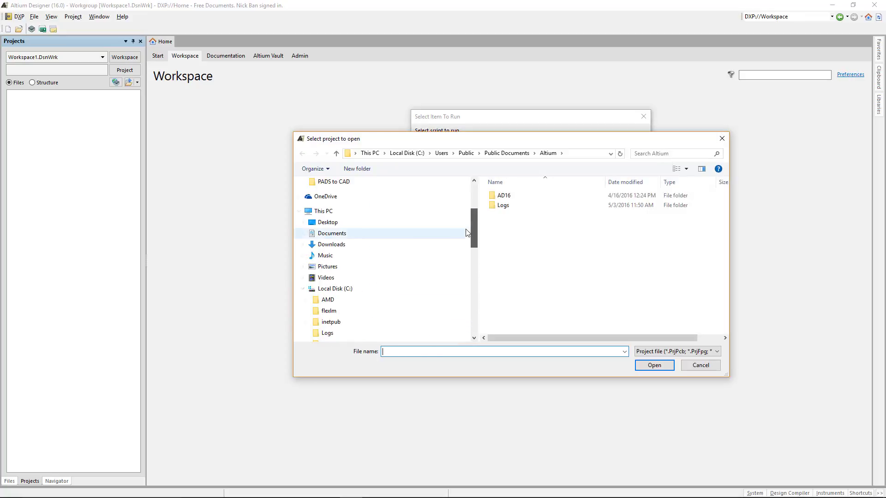
pyautogui.click(303, 234)
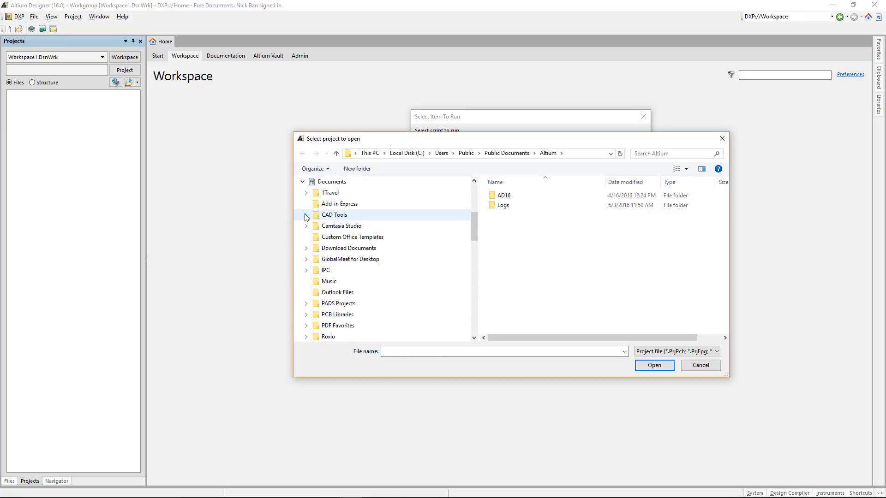
pyautogui.click(306, 215)
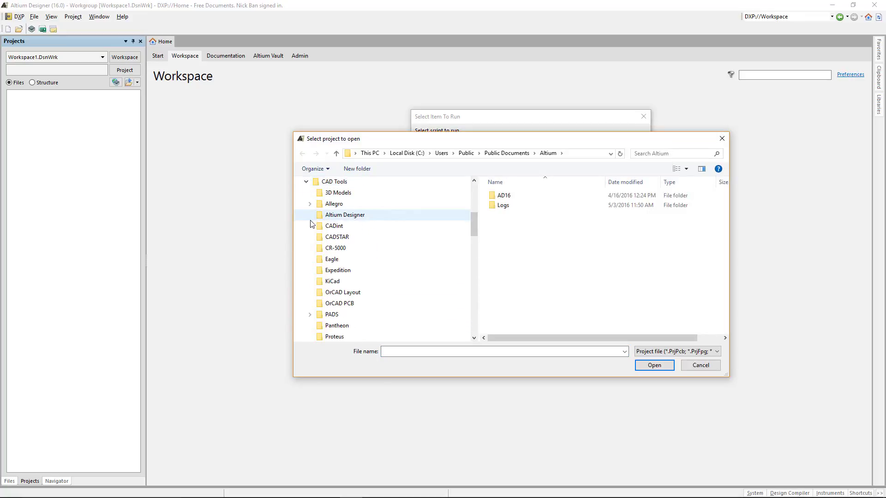
pyautogui.click(335, 216)
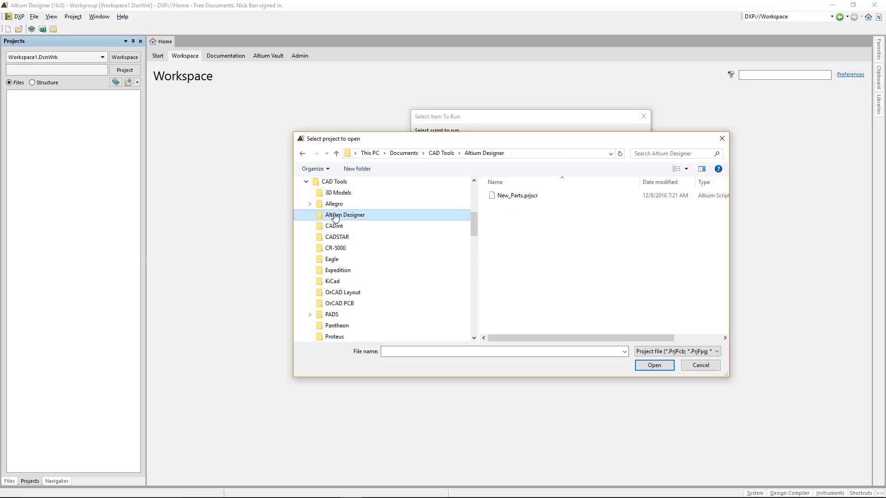
pyautogui.click(514, 197)
pyautogui.doubleClick(514, 198)
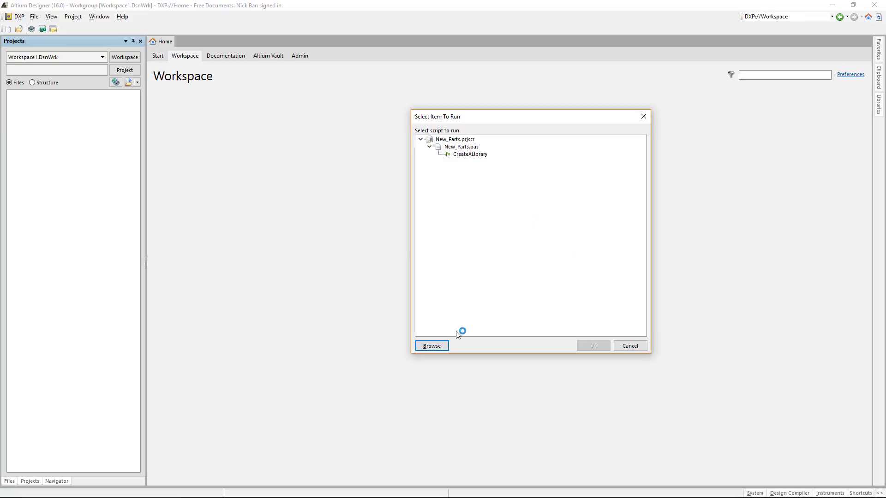
# Run the CreateALibrary procedure to generate PcbLib1.PcbLib with the exported footprints
pyautogui.doubleClick(464, 155)
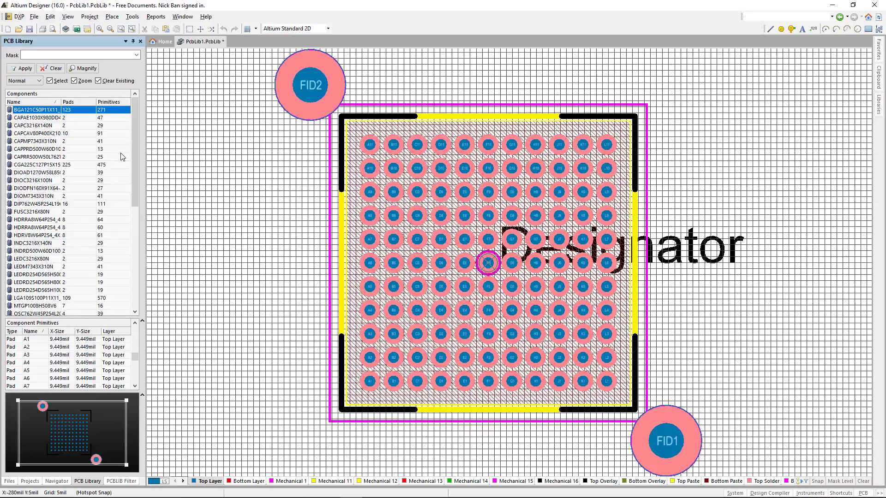
# Switch PcbLib1.PcbLib from mil to mm units and scroll down the component list
pyautogui.moveTo(135, 162); pyautogui.dragTo(137, 194)
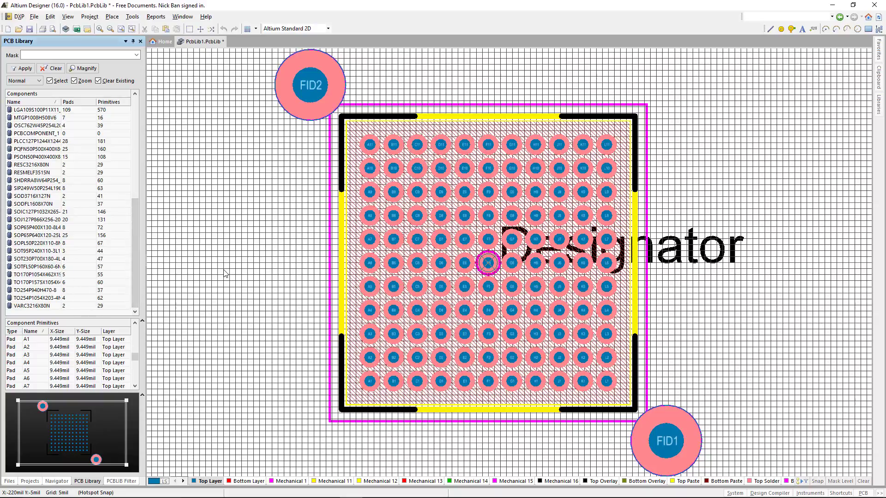
pyautogui.press('q')
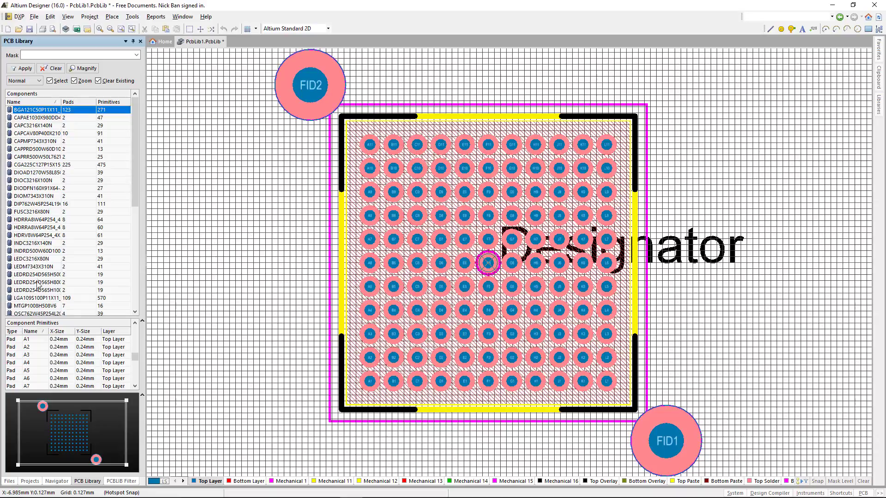
pyautogui.scroll(-8, 102, 233)
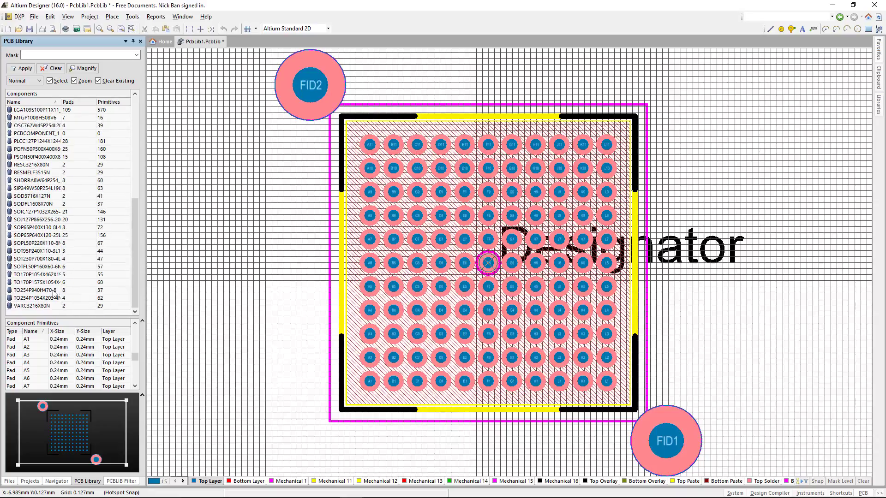
# Review the VARC3216X80N component properties, 0.8mm height, and close them without changes
pyautogui.doubleClick(38, 306)
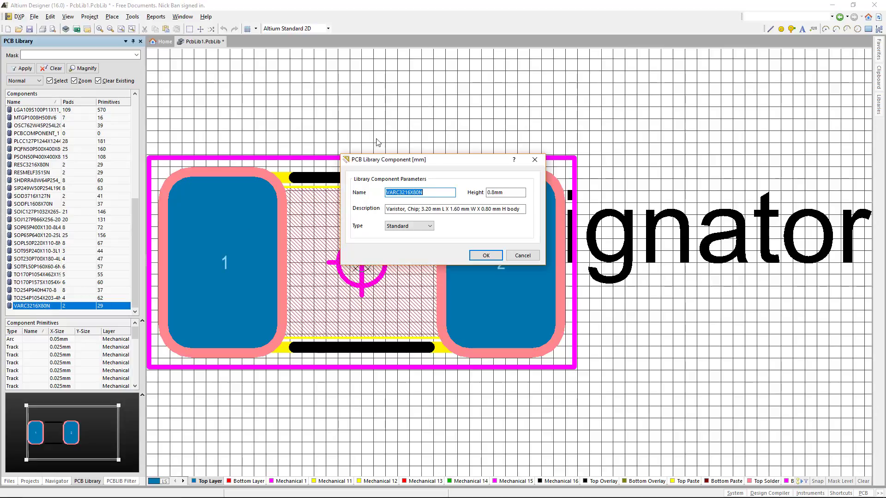
pyautogui.moveTo(460, 163); pyautogui.dragTo(449, 59)
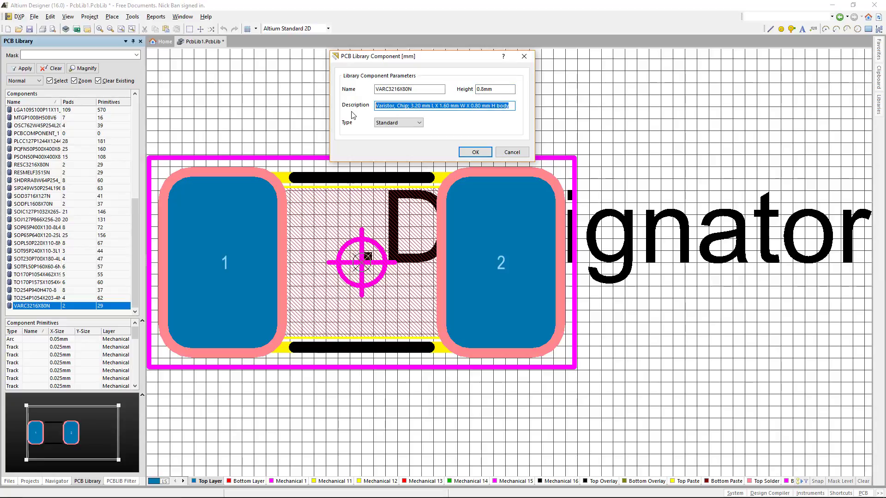
pyautogui.click(519, 154)
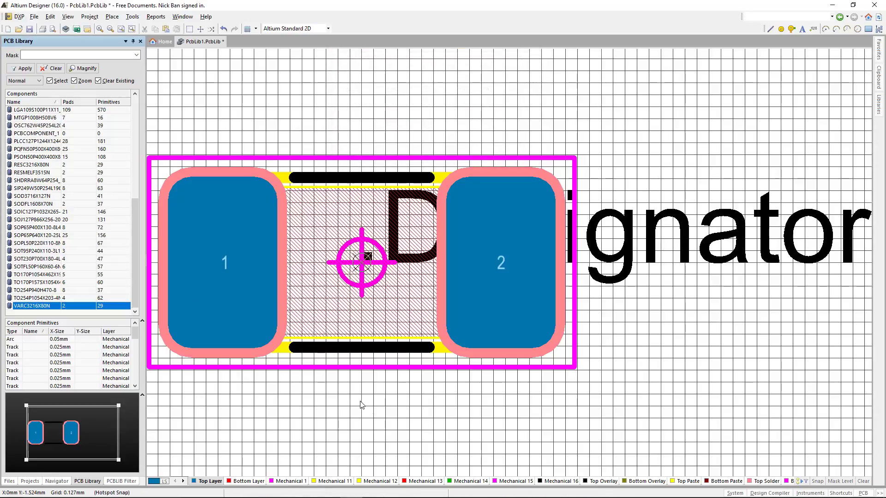
# Show VARC3216X80N in a tilted 3D view with the top silkscreen coloured yellow
pyautogui.press('3')
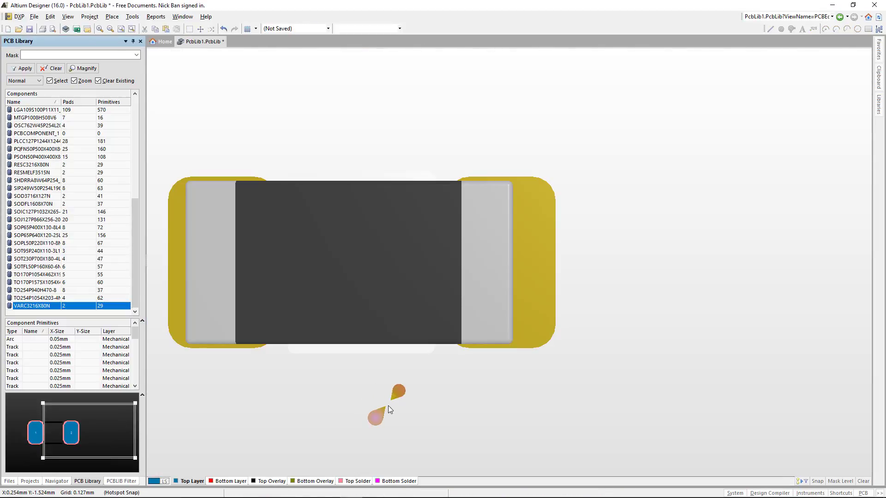
pyautogui.moveTo(403, 411)
pyautogui.mouseDown()
pyautogui.moveTo(439, 380)
pyautogui.moveTo(384, 372)
pyautogui.mouseUp()
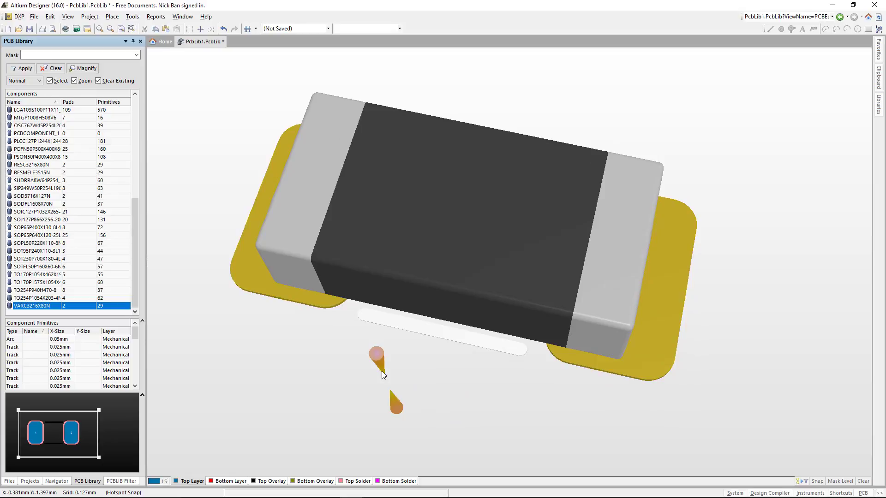
pyautogui.press('l')
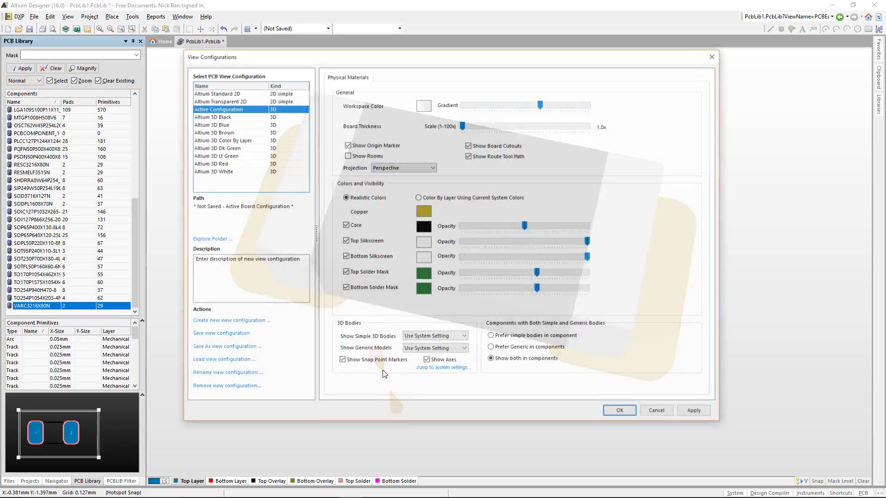
pyautogui.click(423, 242)
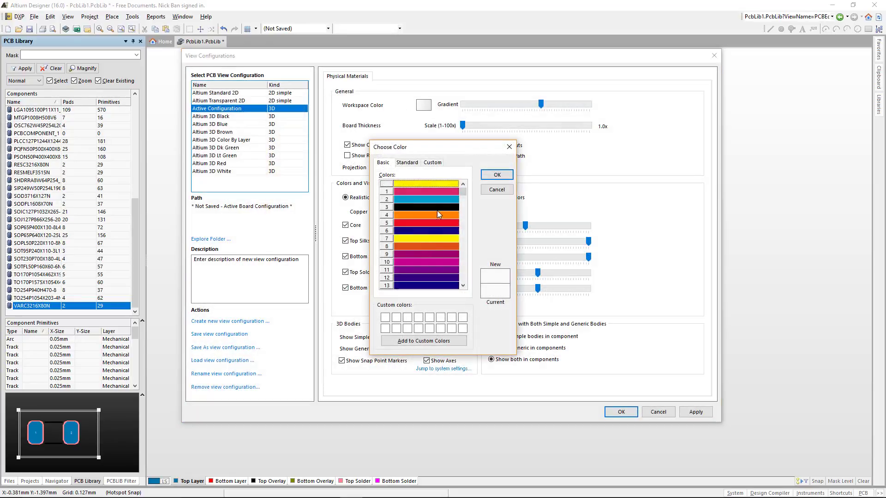
pyautogui.click(428, 185)
pyautogui.click(497, 174)
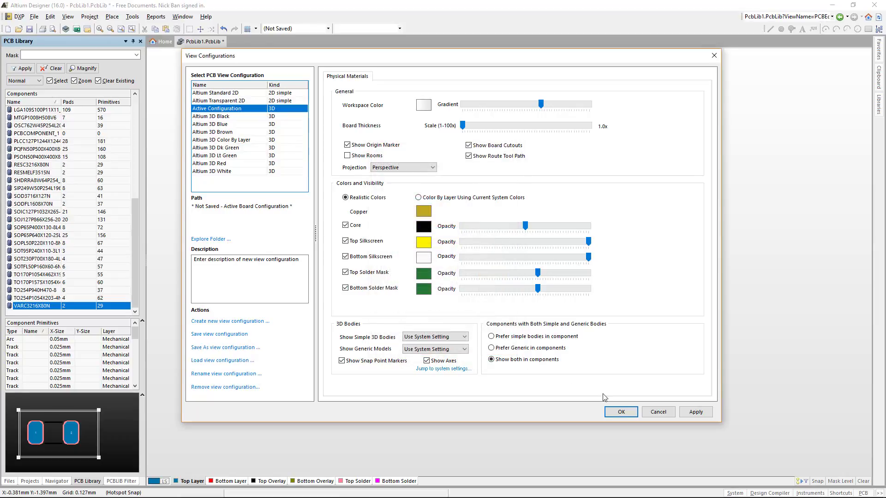
pyautogui.click(622, 412)
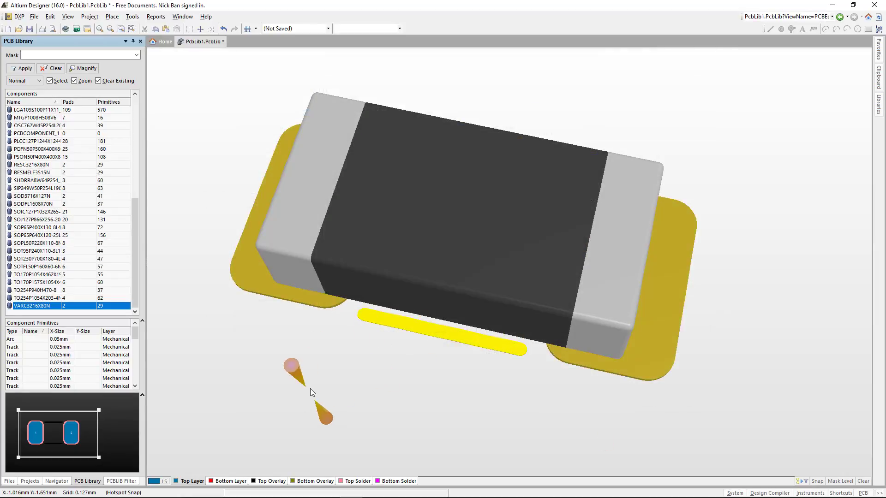
# Inspect the four-pad TO-254 and round TO254P940H470-8 footprints in 3D, orbiting to see the pins
pyautogui.click(37, 298)
pyautogui.moveTo(227, 283); pyautogui.dragTo(148, 272)
pyautogui.click(37, 291)
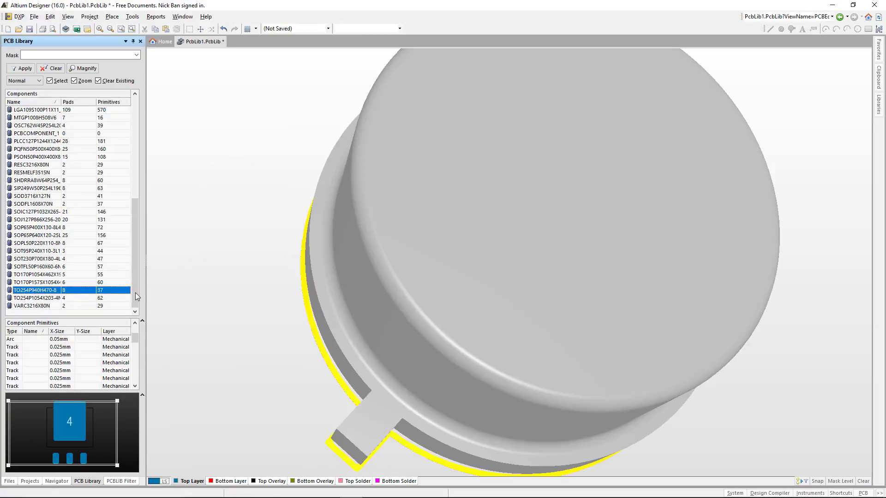
pyautogui.hotkey('shift', 'Down')
pyautogui.hotkey('shift', 'Down')
pyautogui.hotkey('shift', 'Down')
pyautogui.hotkey('shift', 'Down')
pyautogui.hotkey('shift', 'Down')
pyautogui.hotkey('shift', 'Down')
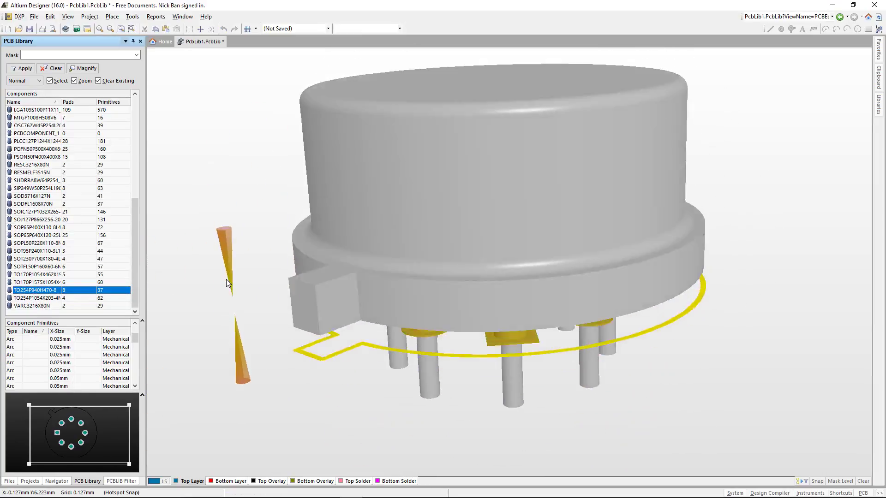
pyautogui.hotkey('shift', 'Left')
pyautogui.hotkey('shift', 'Left')
pyautogui.hotkey('shift', 'Left')
pyautogui.hotkey('shift', 'Left')
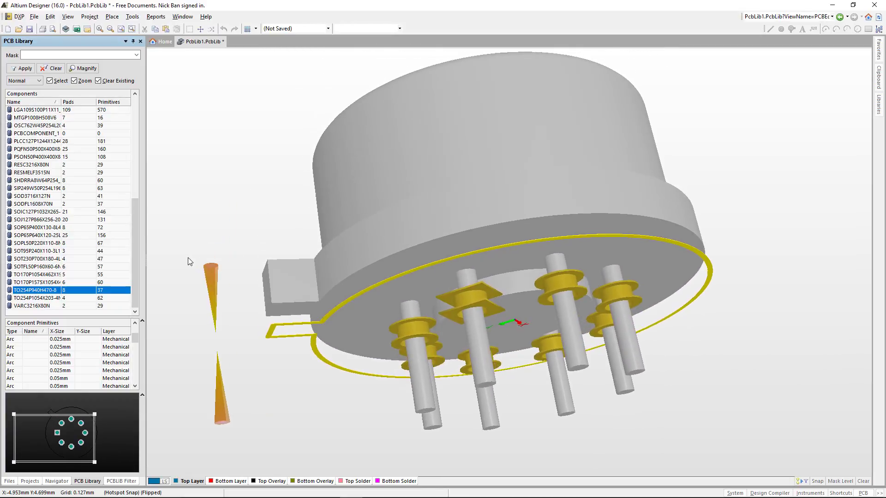
pyautogui.hotkey('shift', 'Left')
pyautogui.hotkey('shift', 'Left')
pyautogui.hotkey('shift', 'Left')
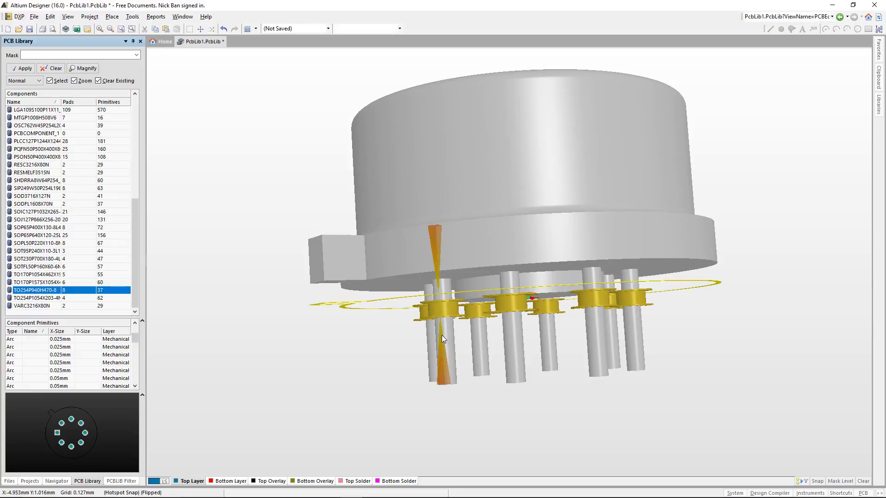
# Review the six- and five-pad TO-170 and SOT flat-lead parts, flipping underside, then show SOT230P700X180
pyautogui.click(36, 283)
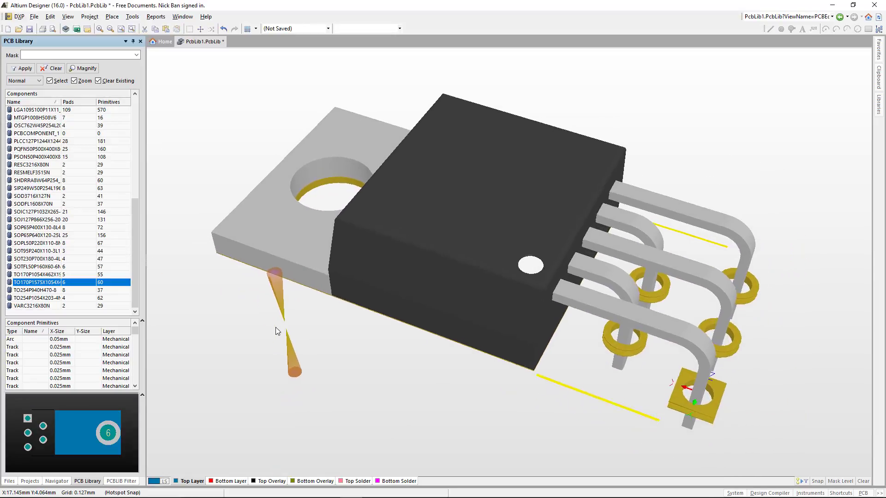
pyautogui.click(44, 275)
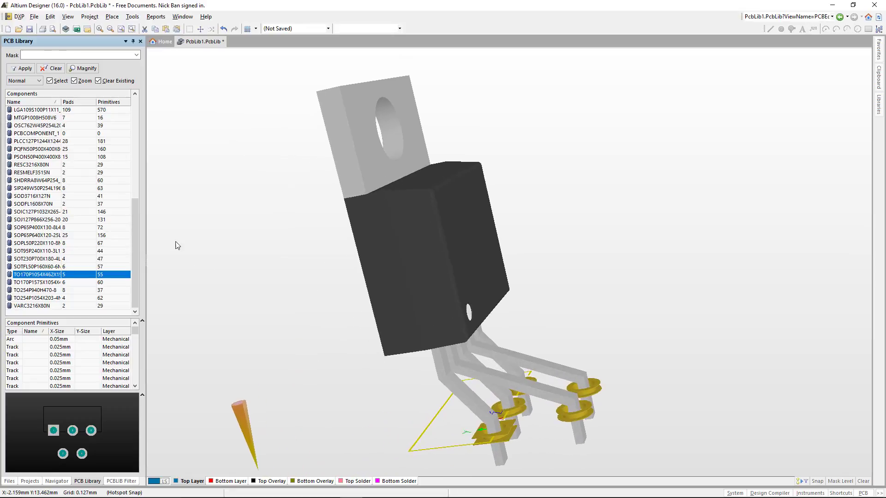
pyautogui.click(65, 267)
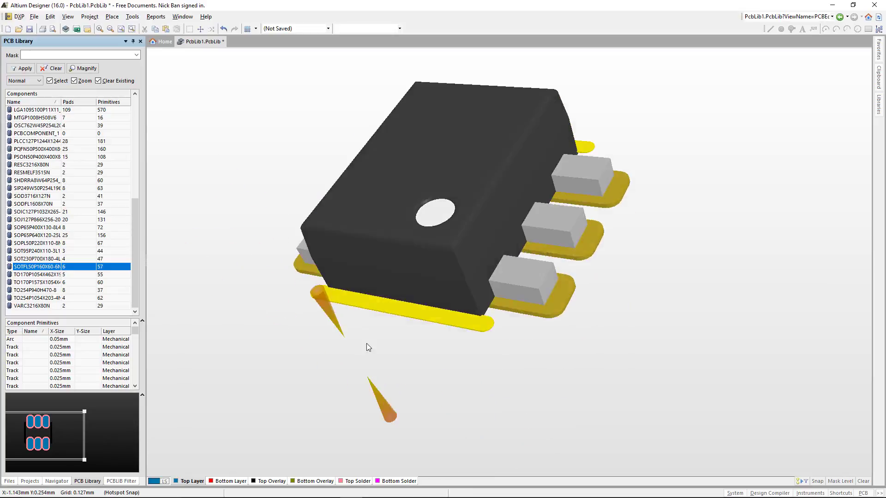
pyautogui.press('v')
pyautogui.press('b')
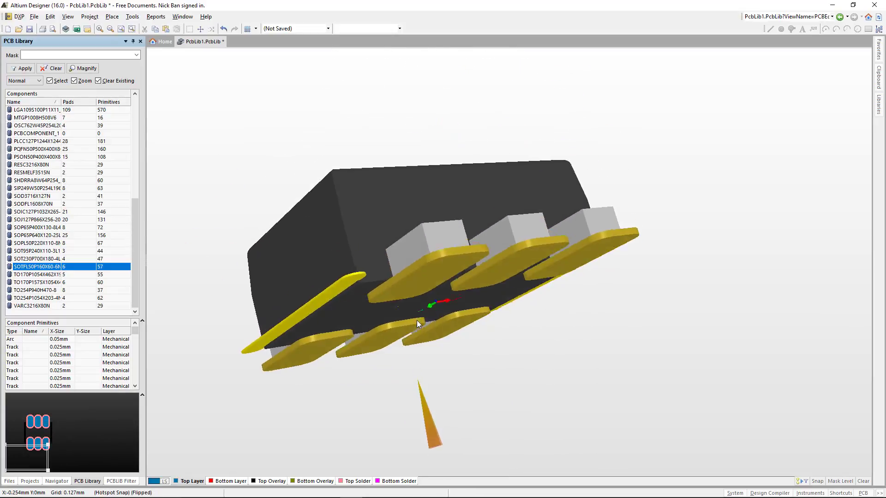
pyautogui.press('v')
pyautogui.press('b')
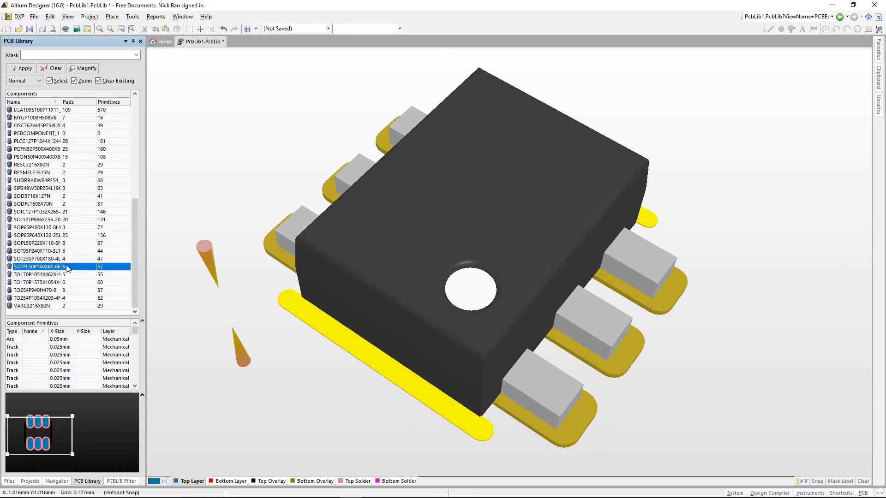
pyautogui.click(64, 259)
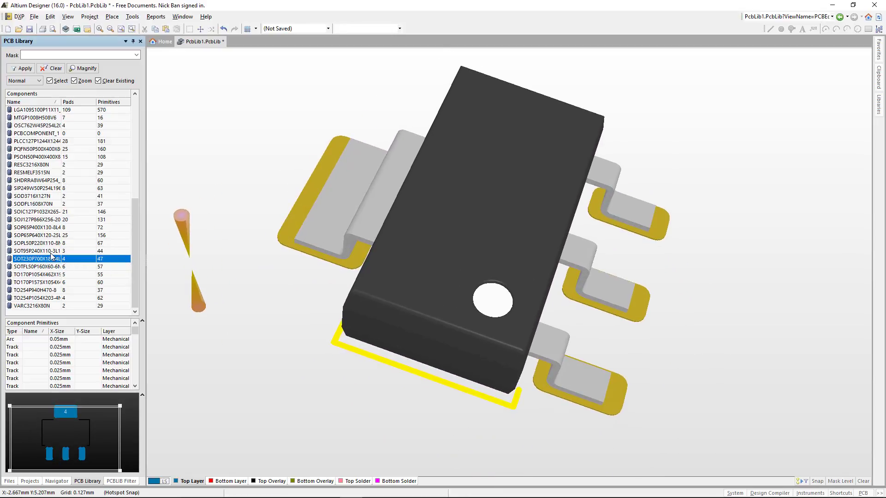
# Step through SOT95P240X110, SOPL50P220X110, SOP65P640X120 and SODFL1608X70N in 3D, ending on SOD3716X127N
pyautogui.click(51, 252)
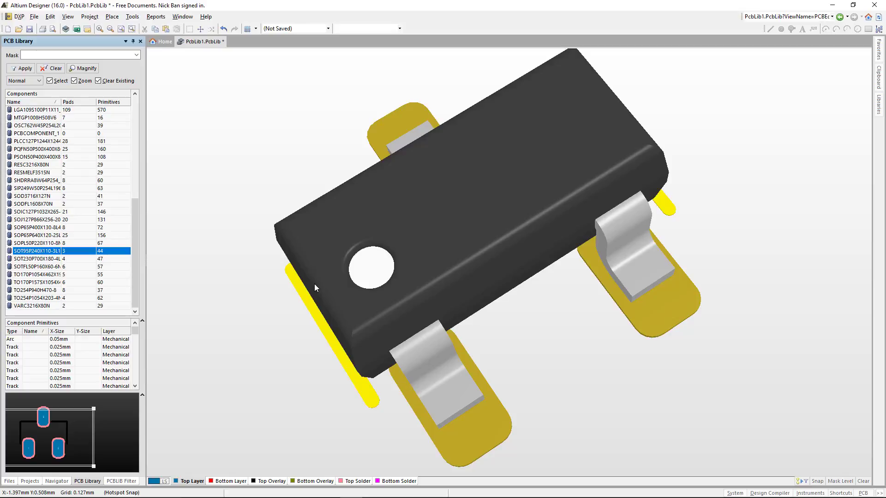
pyautogui.click(28, 243)
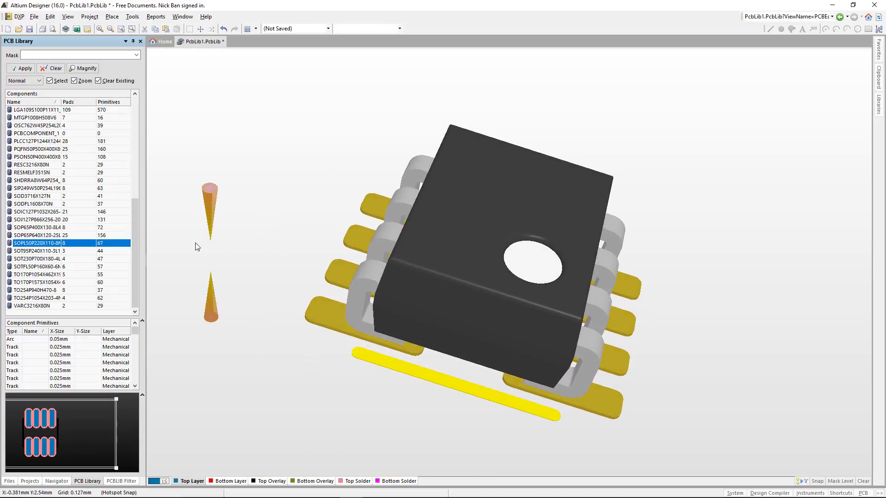
pyautogui.press('Up')
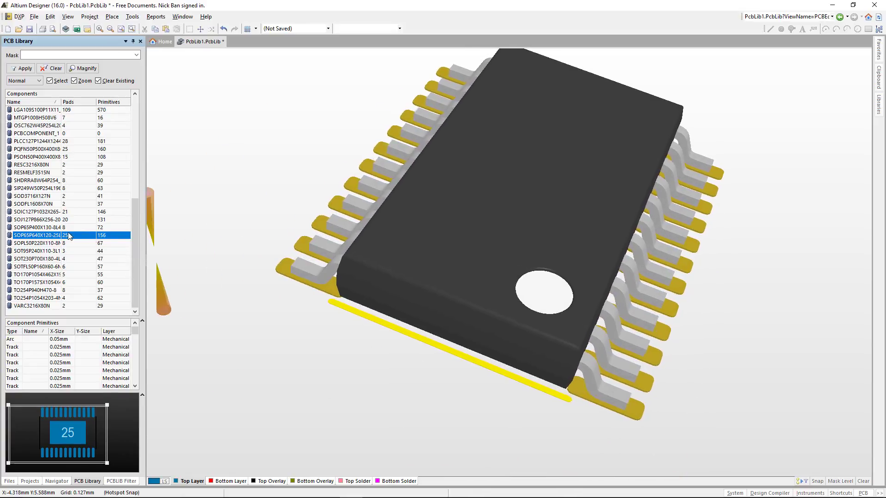
pyautogui.click(37, 205)
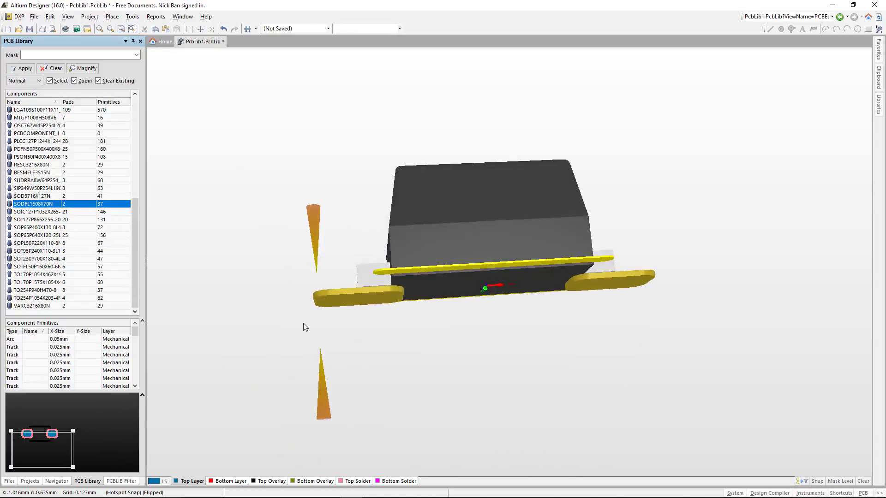
pyautogui.press('Up')
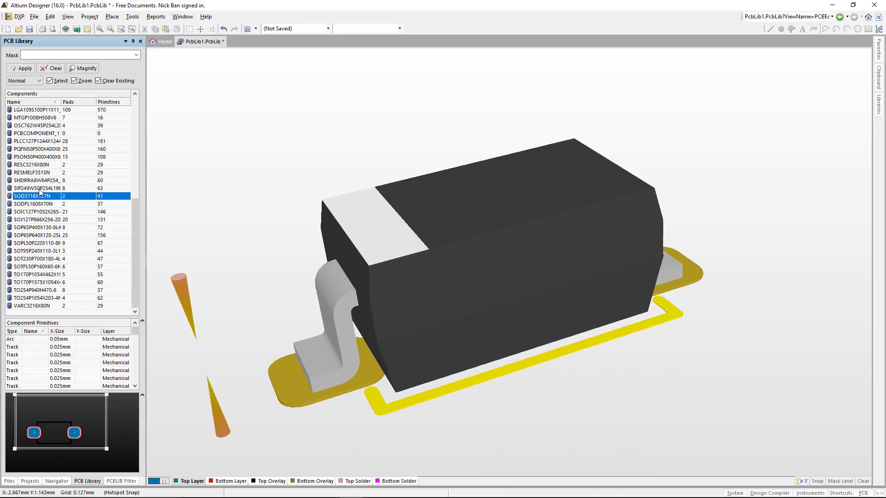
# Show the blue SIP part and the black 8-pin header, flipping the header's underside
pyautogui.click(55, 190)
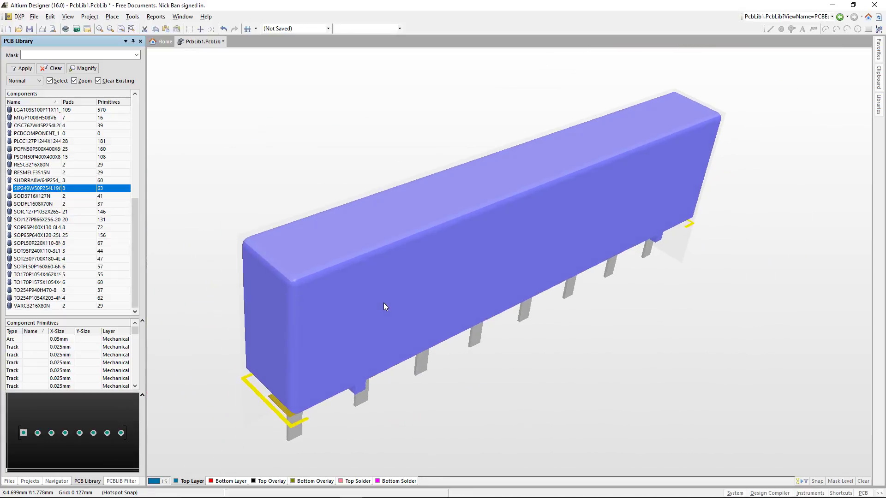
pyautogui.click(40, 182)
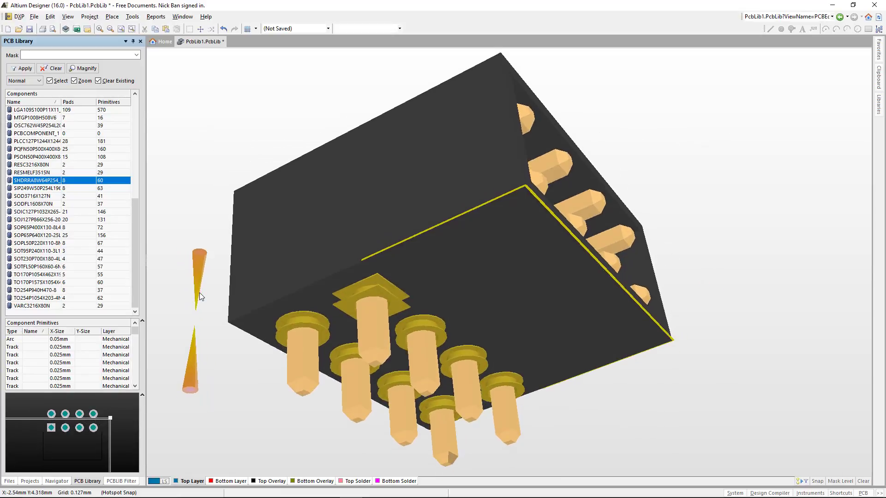
pyautogui.press('v')
pyautogui.press('b')
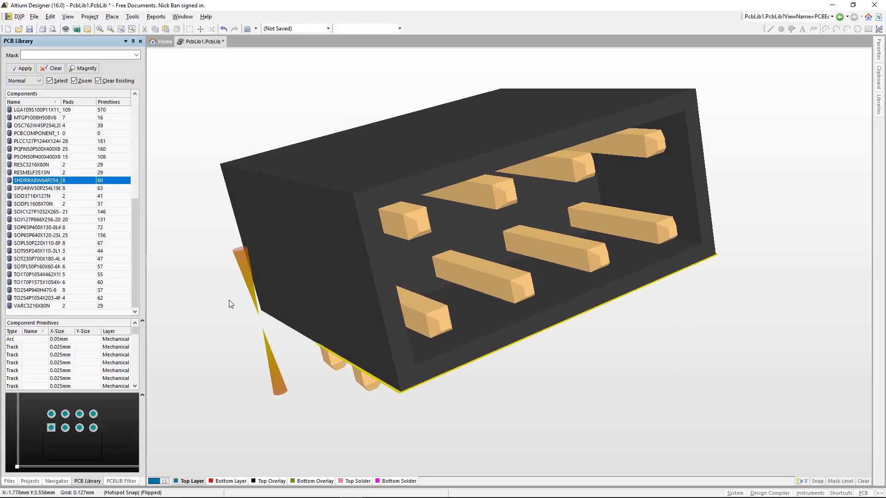
# Inspect the RESMELF3515N MELF resistor from a tilted angle, then the RESC3216X80N chip resistor
pyautogui.click(45, 172)
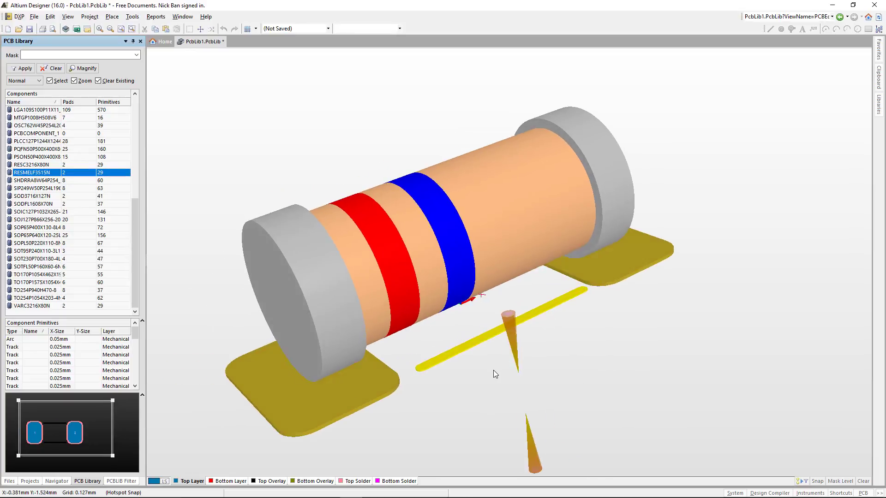
pyautogui.moveTo(442, 362)
pyautogui.mouseDown()
pyautogui.moveTo(492, 394)
pyautogui.moveTo(415, 379)
pyautogui.moveTo(244, 249)
pyautogui.mouseUp()
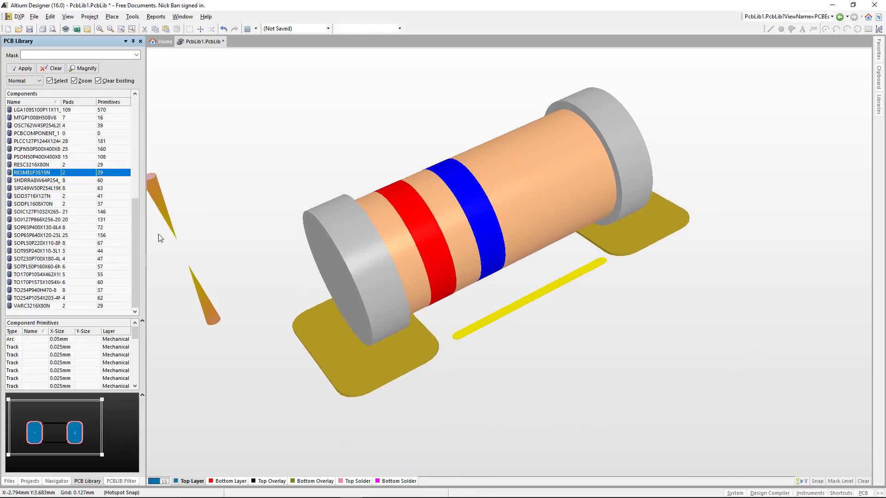
pyautogui.press('Up')
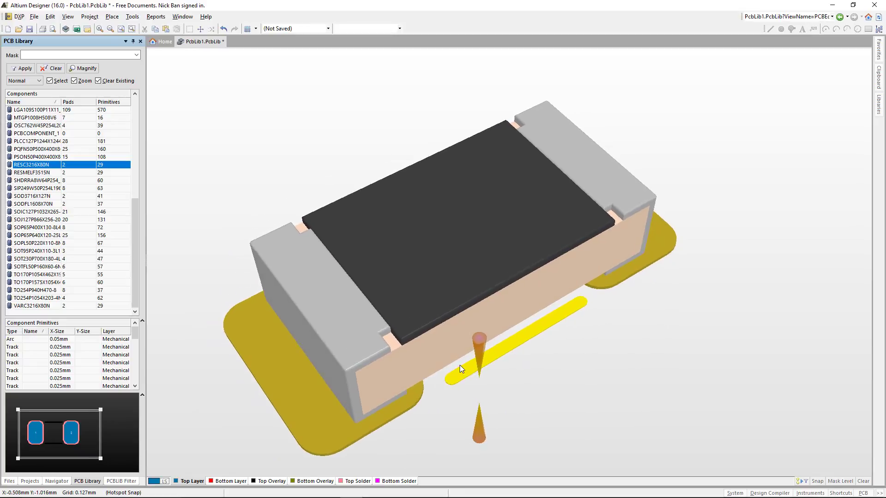
# Flip the PSON package between its underside pads and top side twice
pyautogui.press('Up')
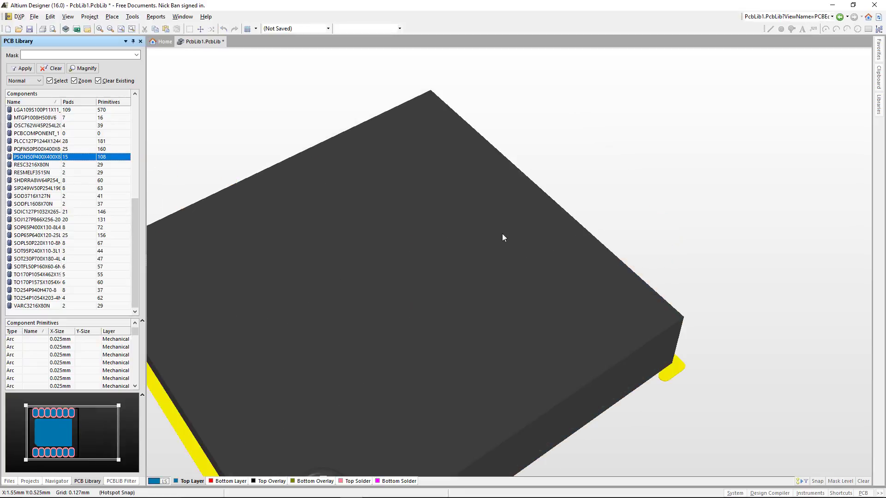
pyautogui.press('v')
pyautogui.press('b')
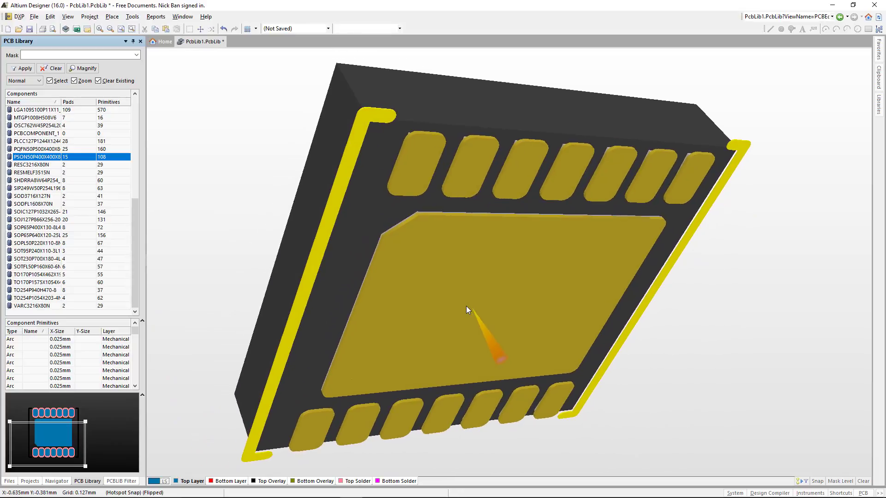
pyautogui.press('v')
pyautogui.press('b')
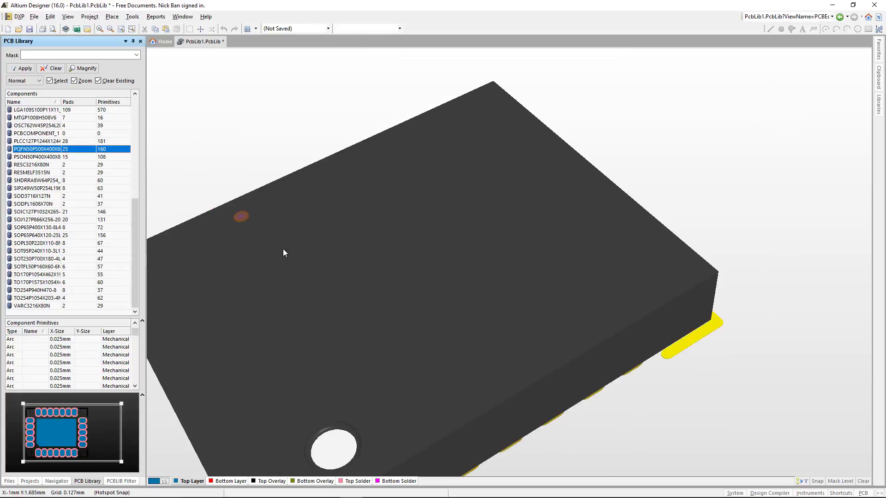
pyautogui.press('v')
pyautogui.press('b')
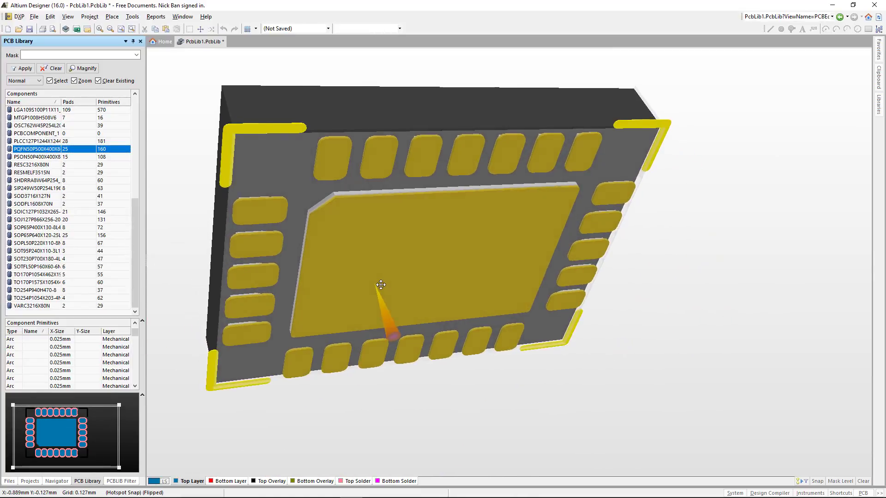
pyautogui.press('v')
pyautogui.press('b')
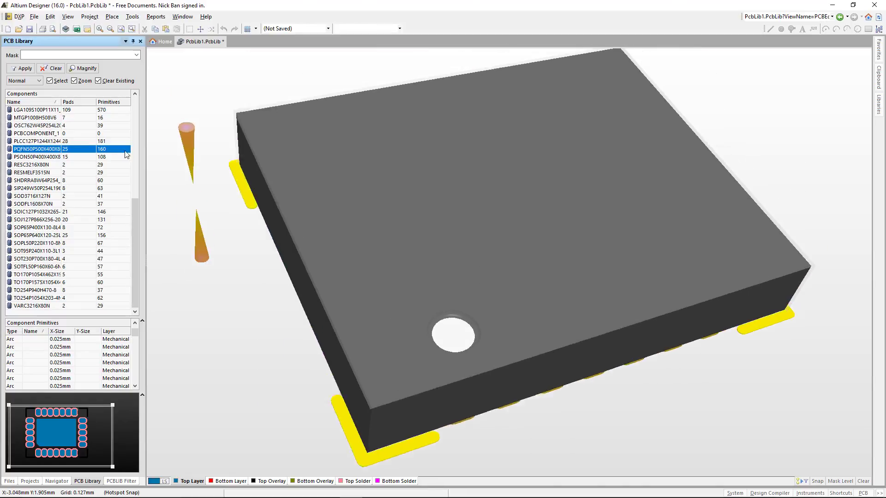
# Check the PLCC, MTGP1008H508V6 mounting pad and LGA package, flipping each to its underside and back
pyautogui.click(60, 141)
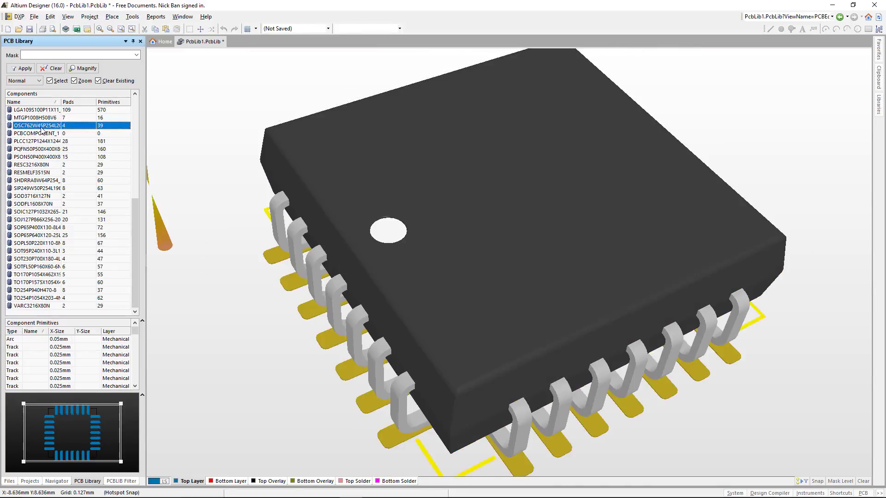
pyautogui.press('v')
pyautogui.press('b')
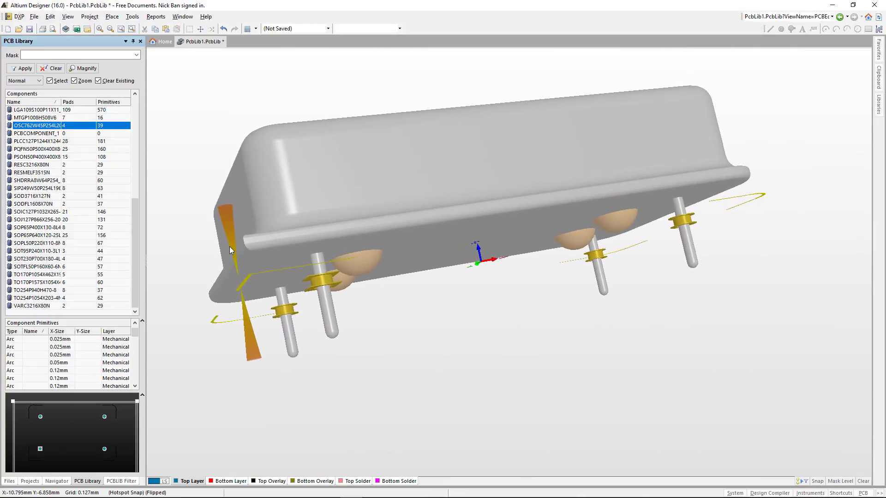
pyautogui.press('v')
pyautogui.press('b')
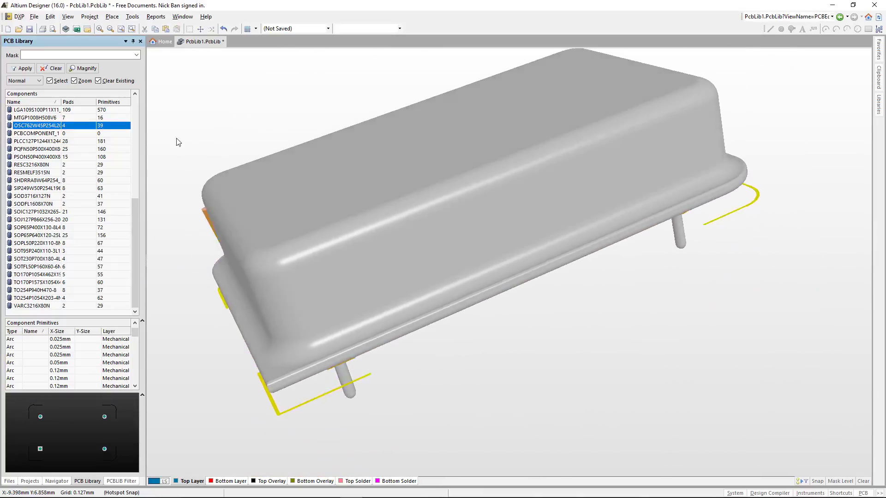
pyautogui.click(48, 118)
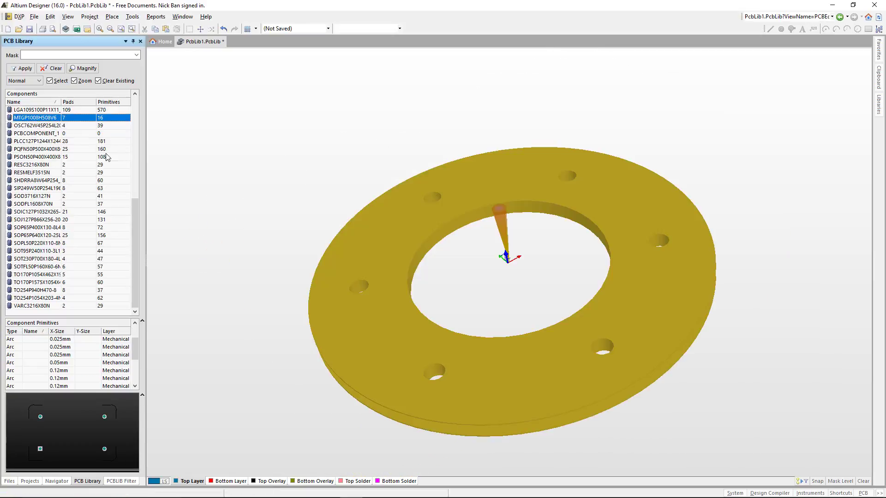
pyautogui.moveTo(137, 223); pyautogui.dragTo(129, 134)
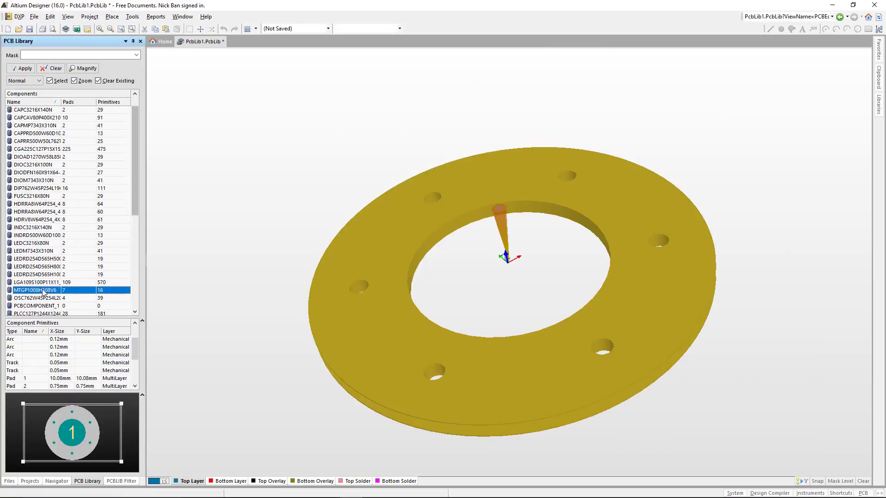
pyautogui.press('v')
pyautogui.press('b')
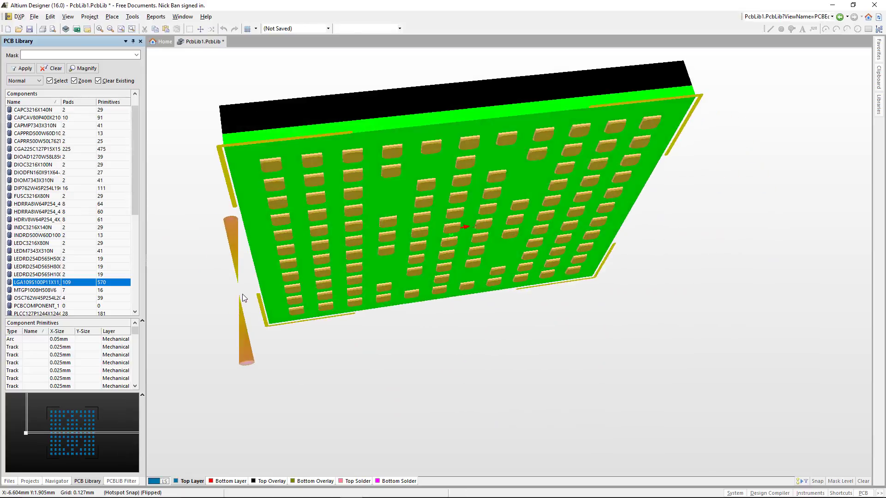
pyautogui.press('v')
pyautogui.press('b')
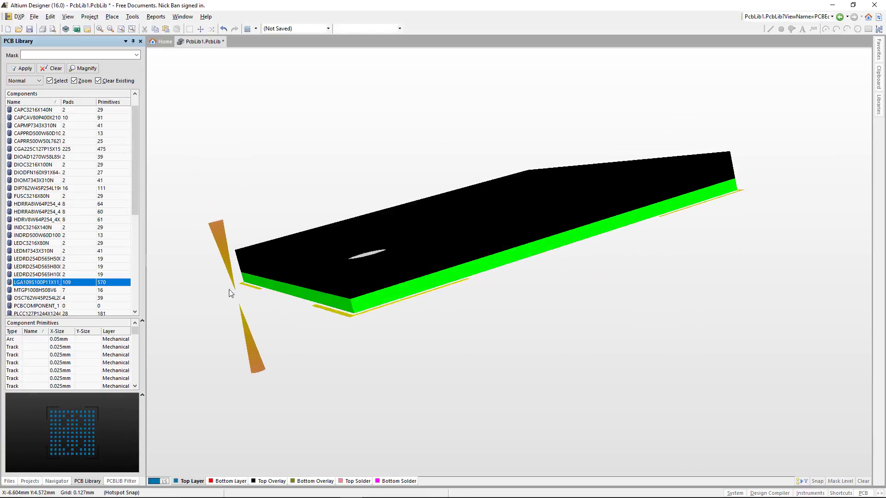
# Show the red, blue and green round LEDs, then the LEDM7343X310N rectangular LED
pyautogui.click(47, 275)
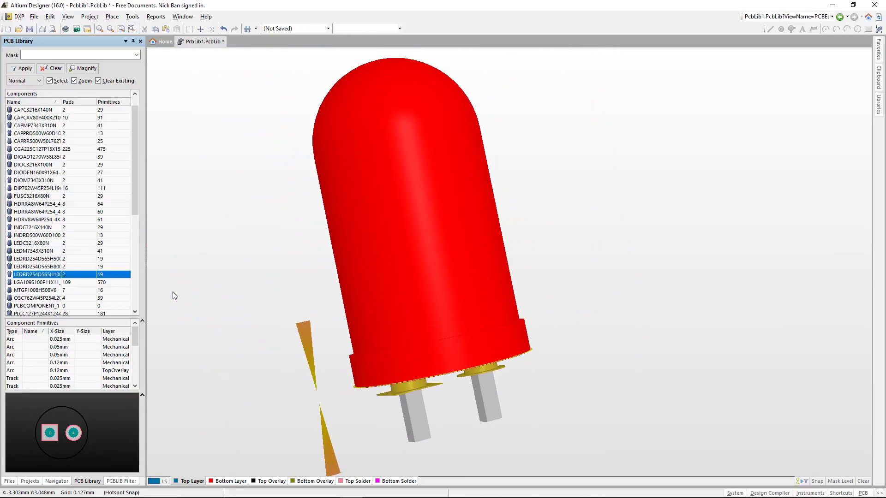
pyautogui.click(42, 266)
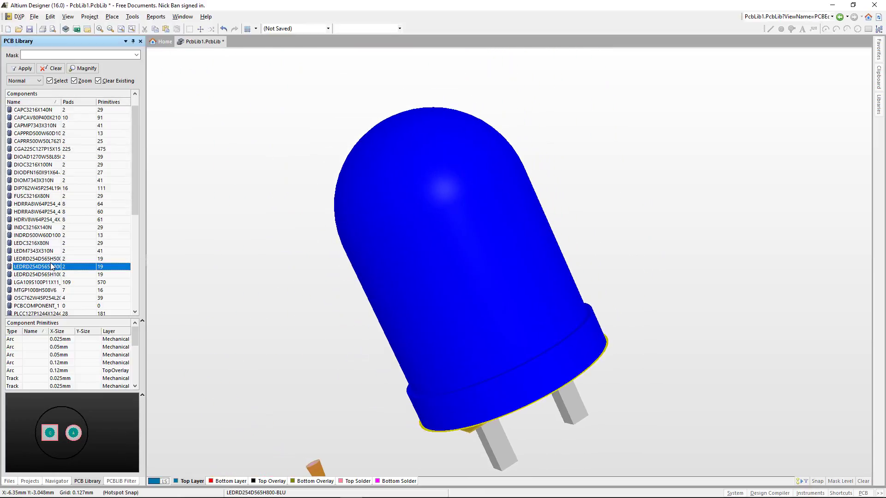
pyautogui.click(130, 259)
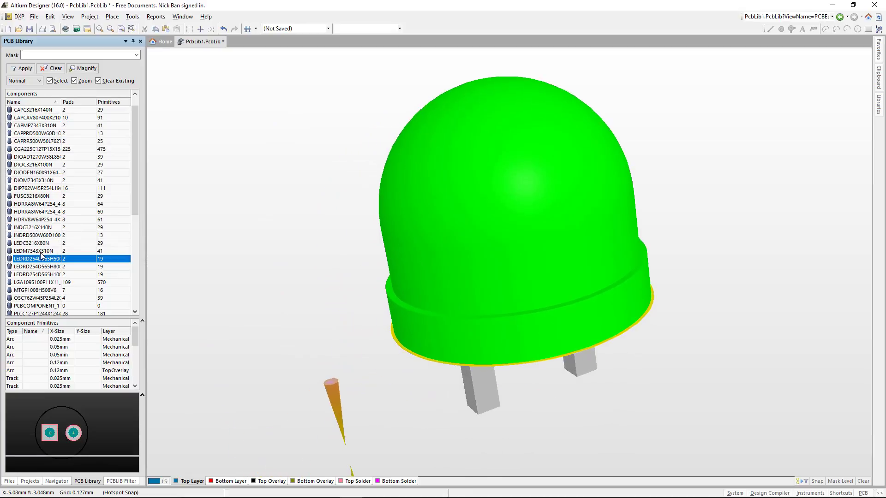
pyautogui.click(40, 251)
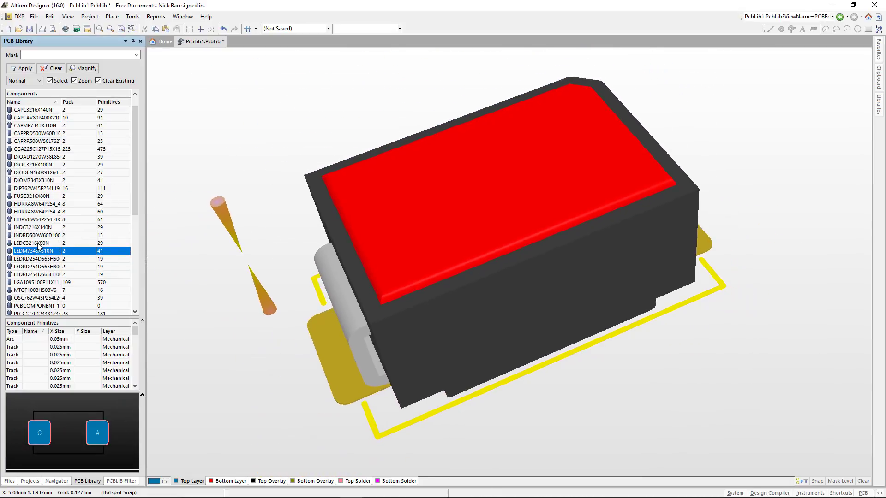
# Step up through LEDC3216X80N, the radial inductor, INDC3216X140N and the vertical and right-angle headers
pyautogui.press('Up')
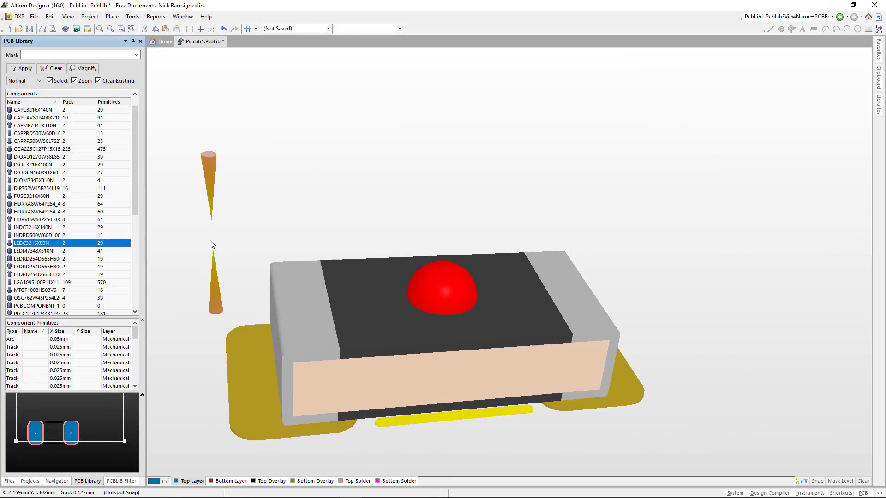
pyautogui.press('Up')
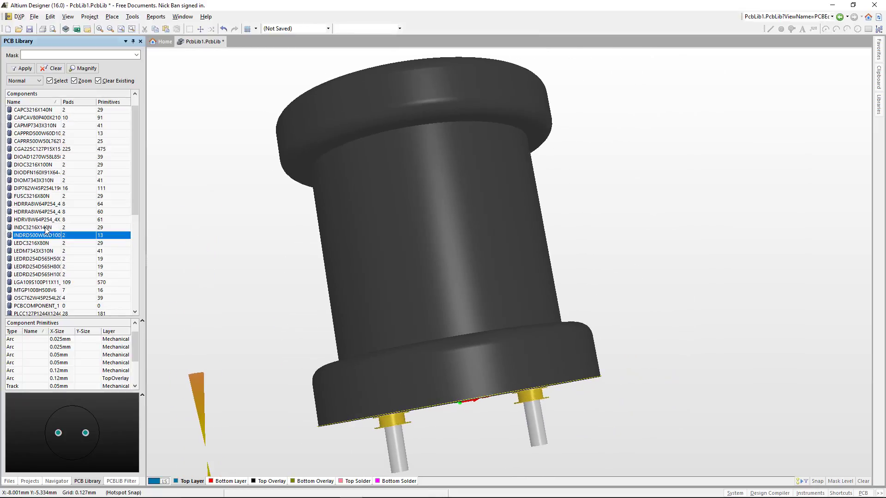
pyautogui.press('Up')
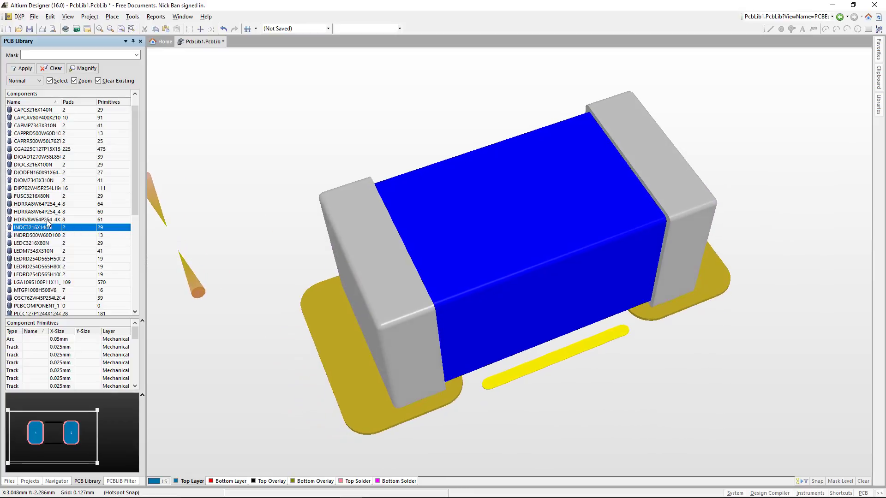
pyautogui.press('Up')
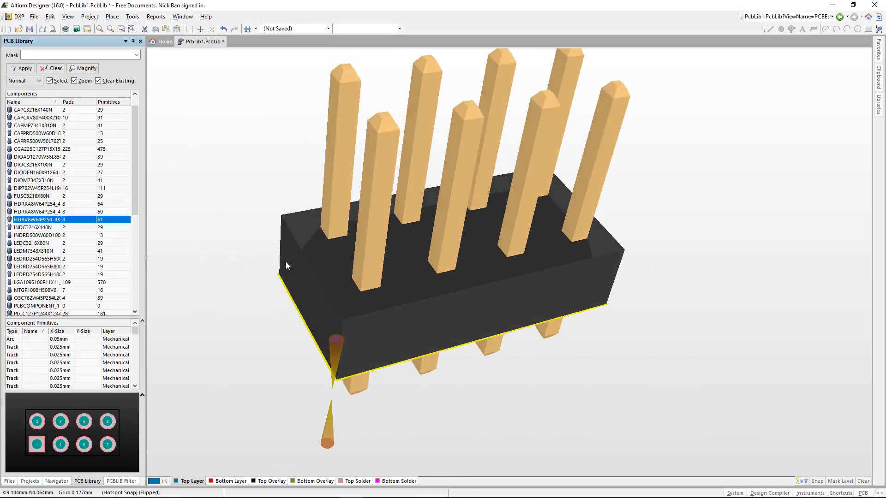
pyautogui.press('Up')
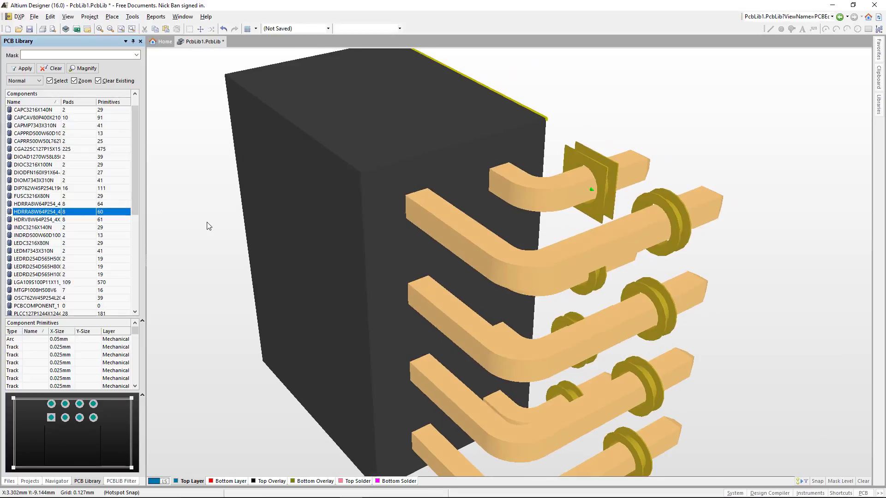
# Orbit both right-angle header models to see their bent pins, then move to FUSC3216X80N
pyautogui.hotkey('ctrl', 'f')
pyautogui.moveTo(233, 253); pyautogui.dragTo(193, 233)
pyautogui.click(35, 205)
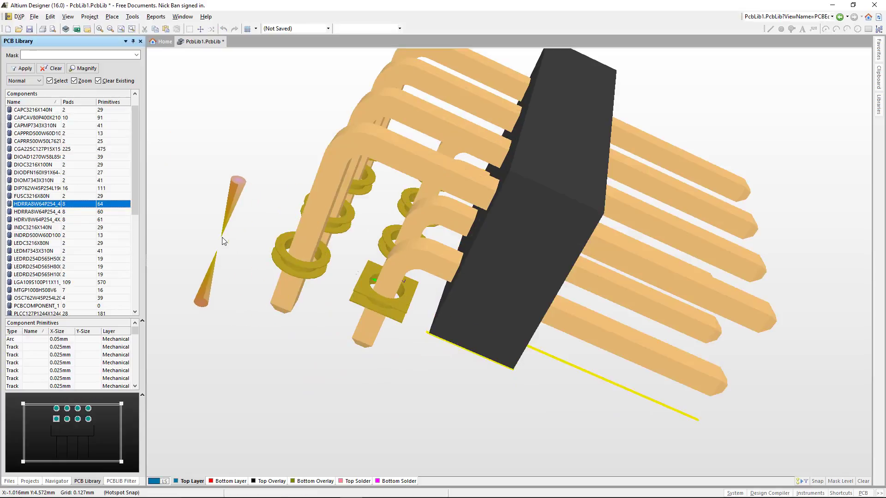
pyautogui.hotkey('shift', 'Left')
pyautogui.hotkey('shift', 'Left')
pyautogui.hotkey('shift', 'Left')
pyautogui.hotkey('shift', 'Left')
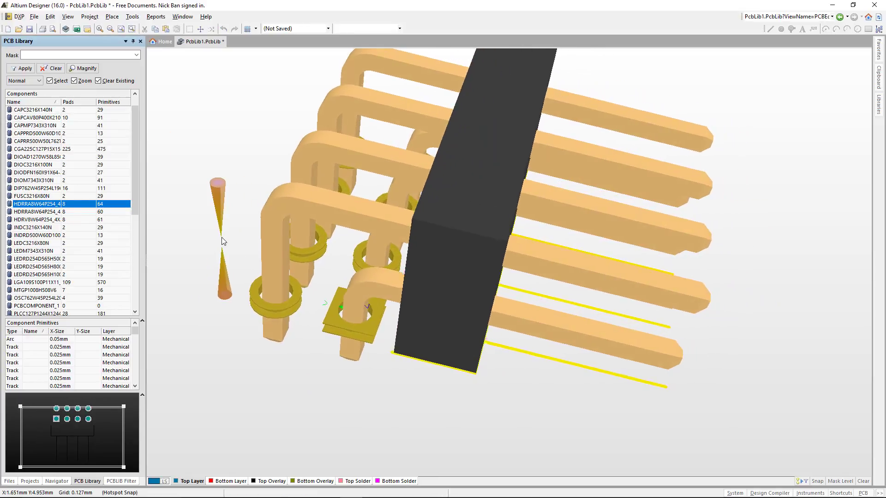
pyautogui.hotkey('shift', 'Left')
pyautogui.hotkey('shift', 'Left')
pyautogui.hotkey('shift', 'Left')
pyautogui.hotkey('shift', 'Left')
pyautogui.hotkey('shift', 'Left')
pyautogui.hotkey('shift', 'Left')
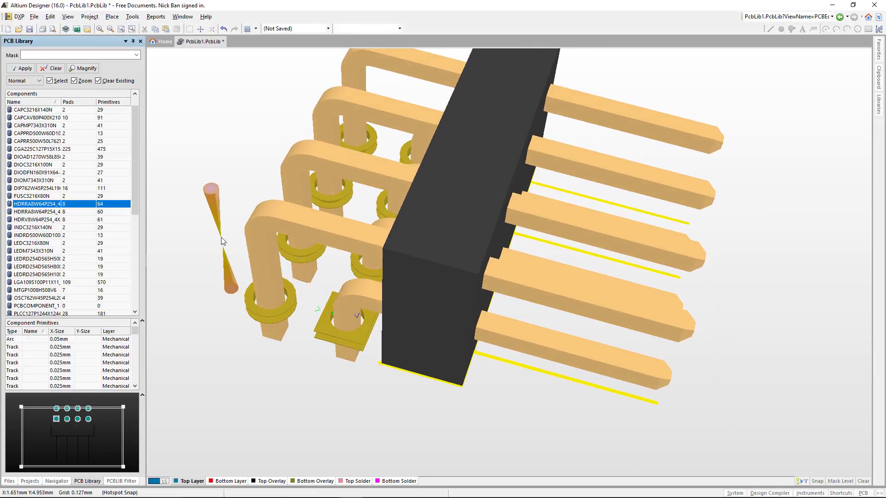
pyautogui.hotkey('shift', 'Left')
pyautogui.hotkey('shift', 'Left')
pyautogui.hotkey('shift', 'Left')
pyautogui.hotkey('shift', 'Left')
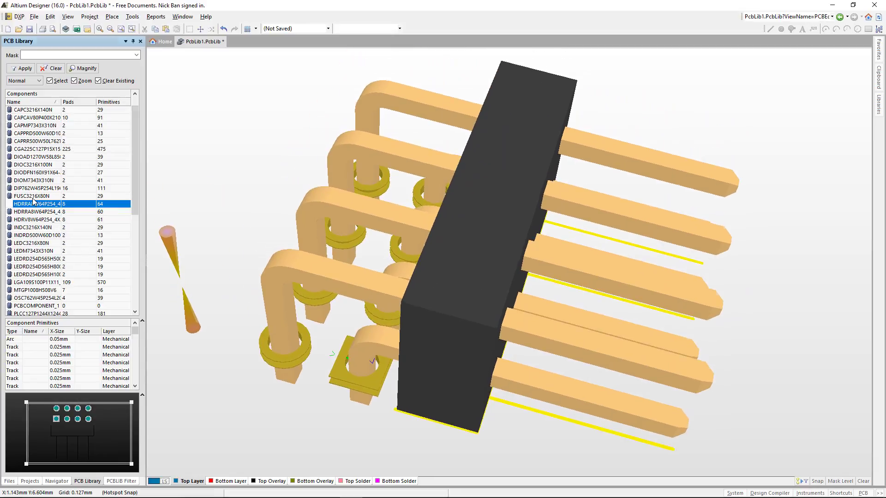
pyautogui.press('Up')
# Tilt the fuse and DIP package to side views, and flip the diode to its underside and back
pyautogui.hotkey('shift', 'Down')
pyautogui.hotkey('shift', 'Down')
pyautogui.hotkey('shift', 'Down')
pyautogui.hotkey('shift', 'Down')
pyautogui.hotkey('shift', 'Down')
pyautogui.hotkey('shift', 'Down')
pyautogui.hotkey('shift', 'Down')
pyautogui.hotkey('shift', 'Down')
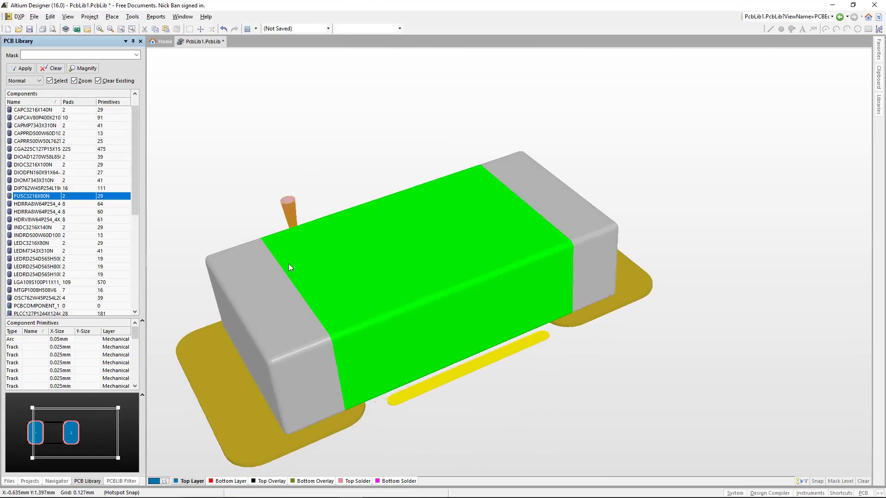
pyautogui.click(51, 196)
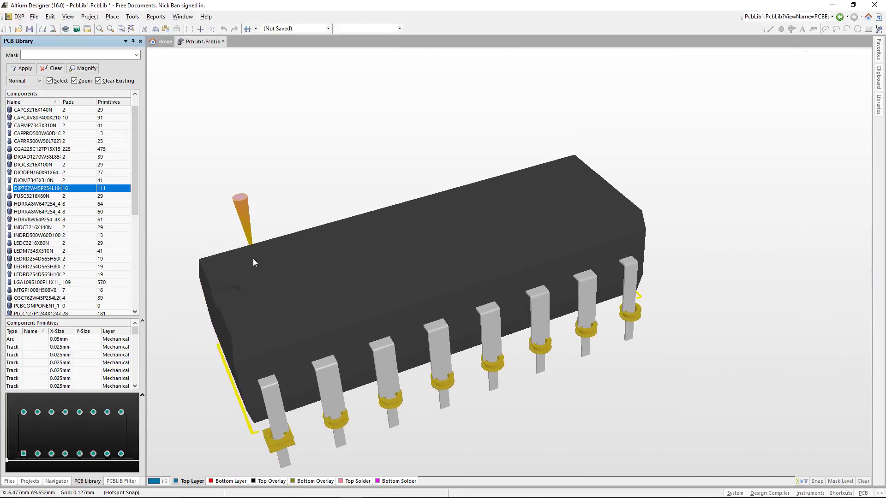
pyautogui.hotkey('shift', 'Down')
pyautogui.hotkey('shift', 'Down')
pyautogui.hotkey('shift', 'Down')
pyautogui.hotkey('shift', 'Down')
pyautogui.hotkey('shift', 'Down')
pyautogui.hotkey('shift', 'Down')
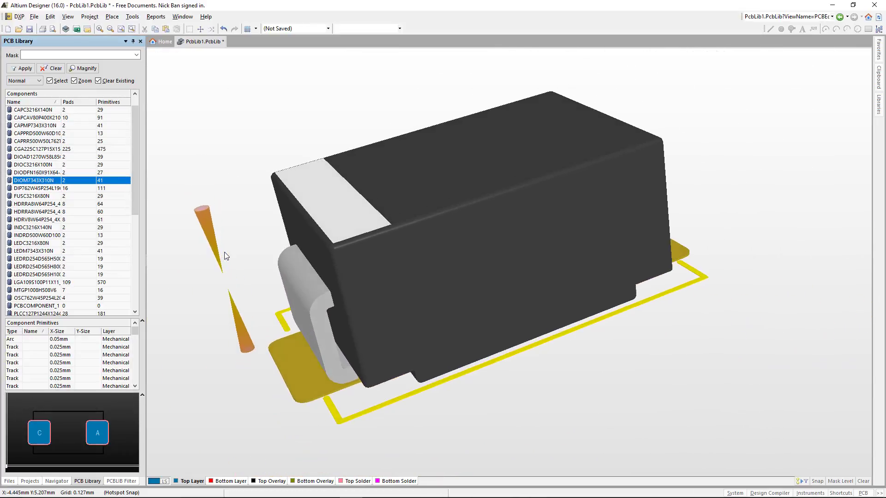
pyautogui.press('v')
pyautogui.press('b')
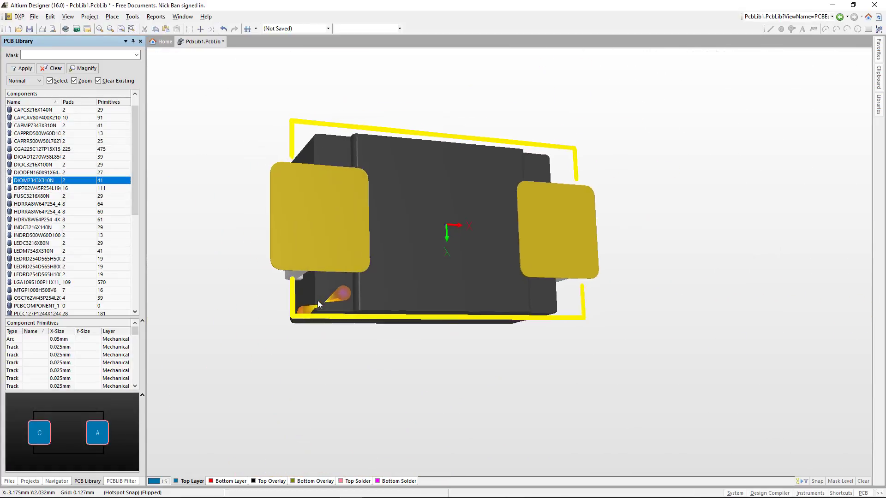
pyautogui.press('v')
pyautogui.press('b')
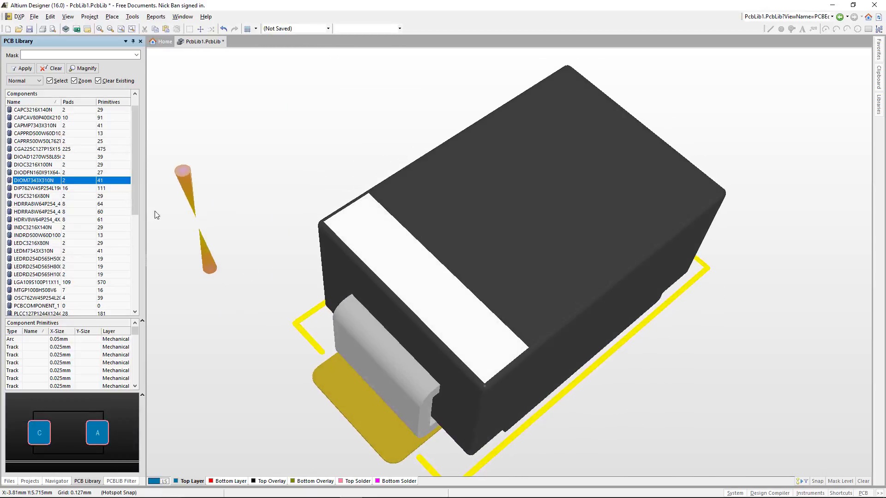
# Flip the small DFN diode edge-on and back, then show DIOC3216X100N and the axial diode
pyautogui.click(85, 172)
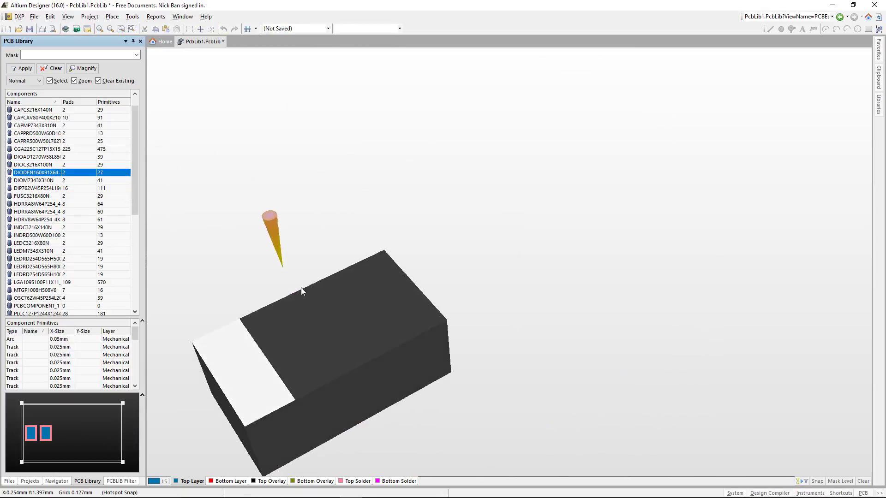
pyautogui.press('v')
pyautogui.press('b')
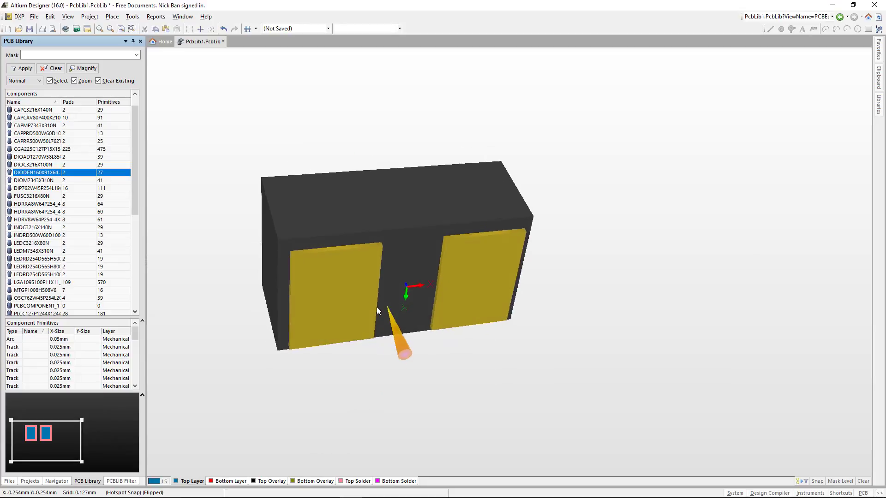
pyautogui.press('9')
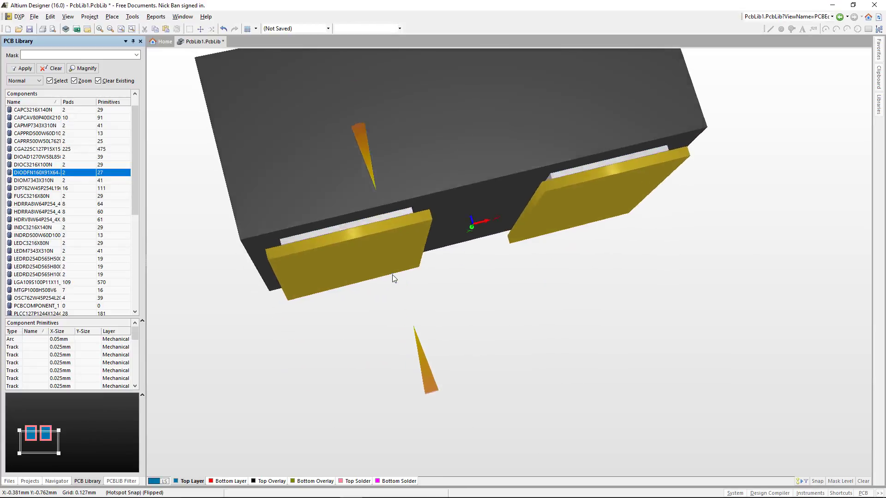
pyautogui.press('v')
pyautogui.press('b')
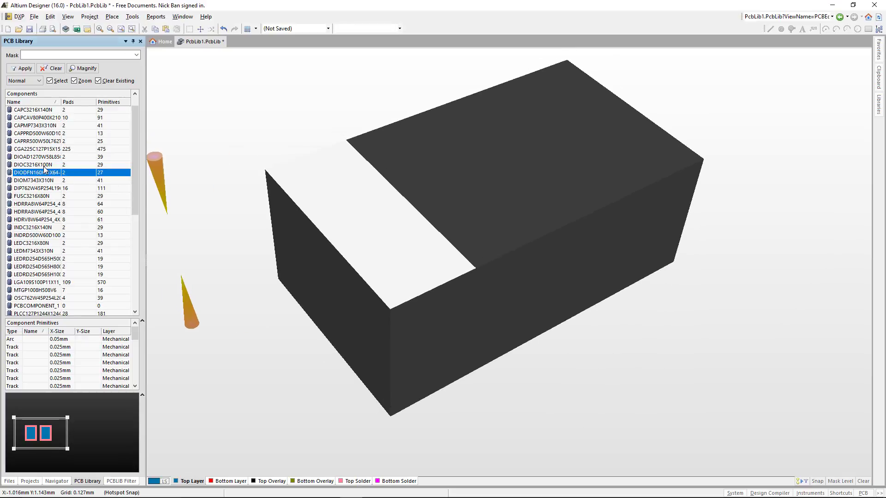
pyautogui.click(44, 167)
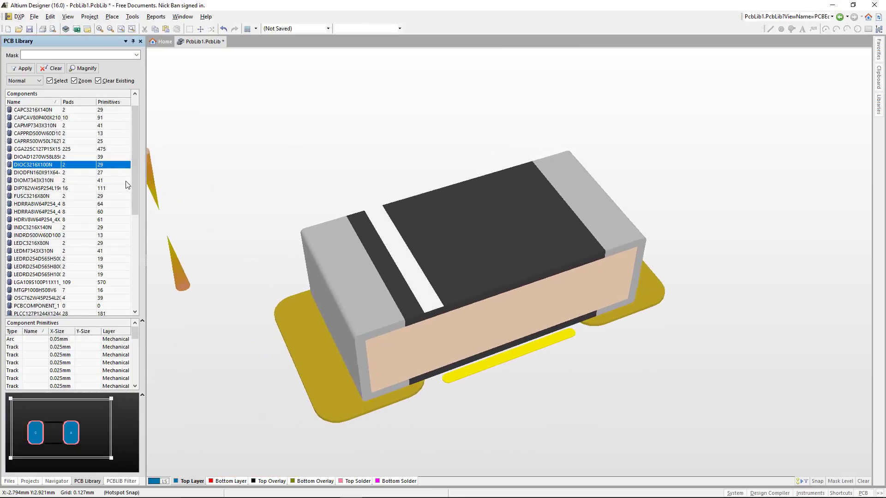
pyautogui.click(35, 158)
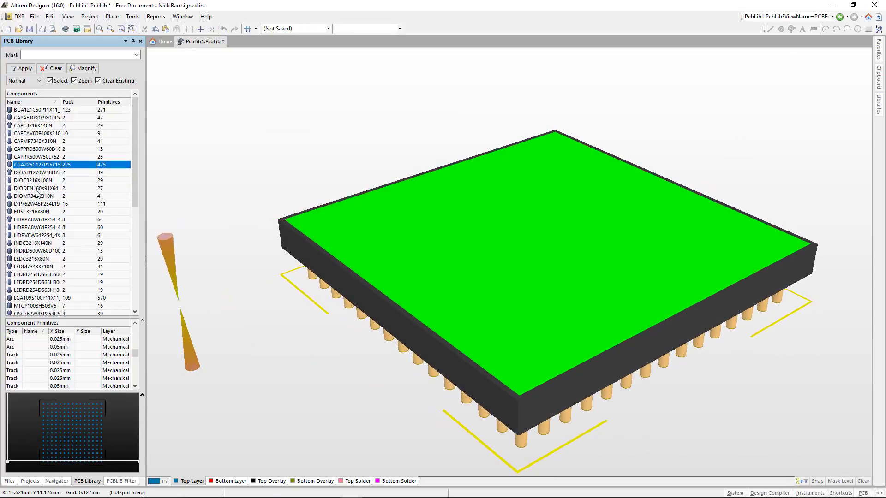
# Review the rectangular, radial, CAPMP7343X310N, 10-pad array, CAPC3216X140N and electrolytic capacitors in 3D
pyautogui.click(37, 158)
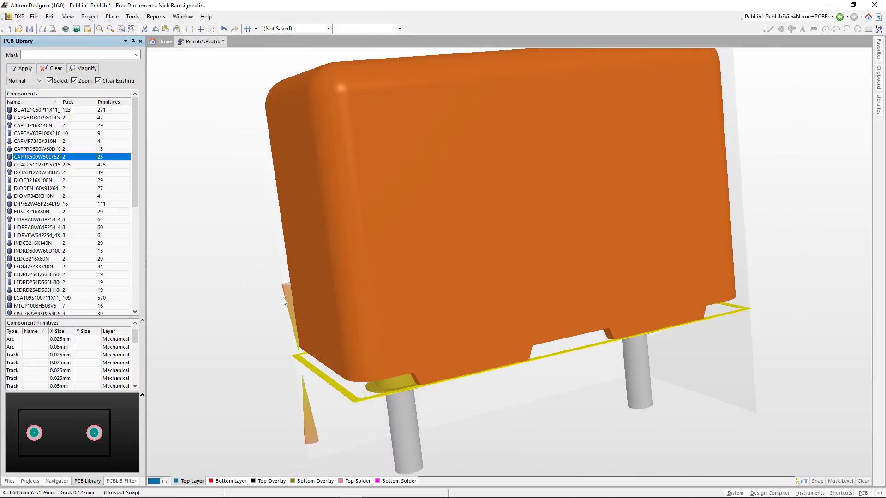
pyautogui.click(36, 150)
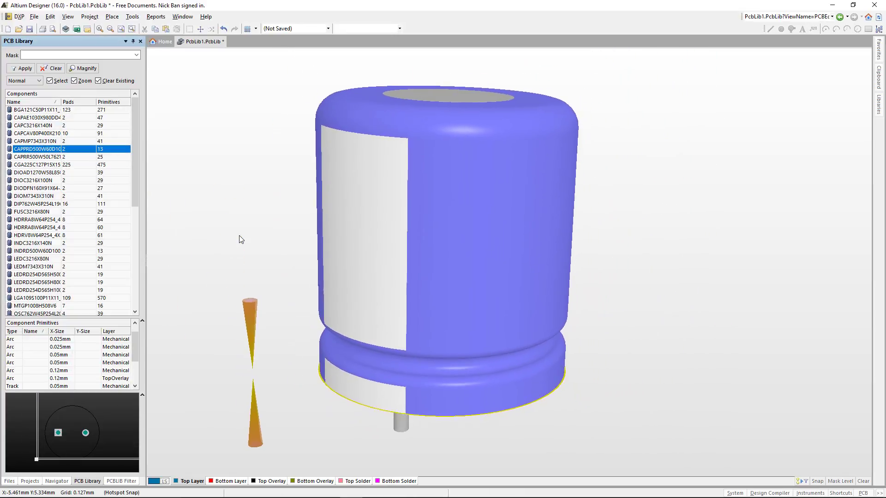
pyautogui.press('v')
pyautogui.press('b')
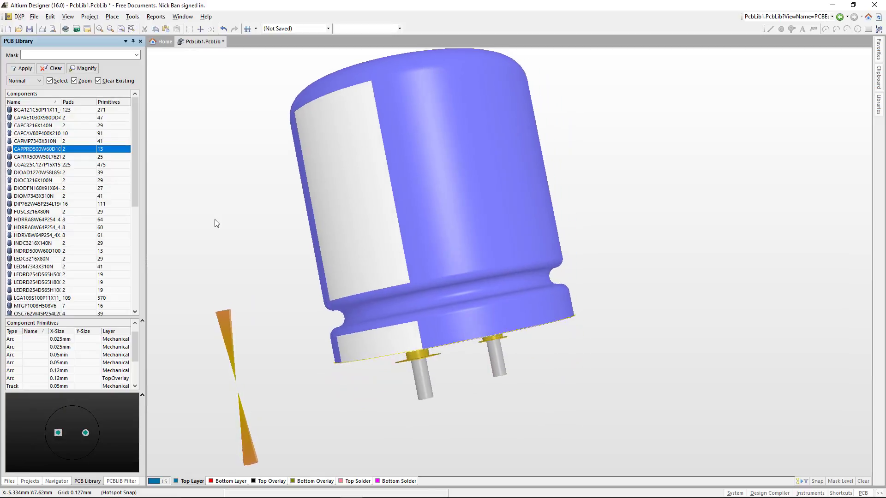
pyautogui.click(42, 142)
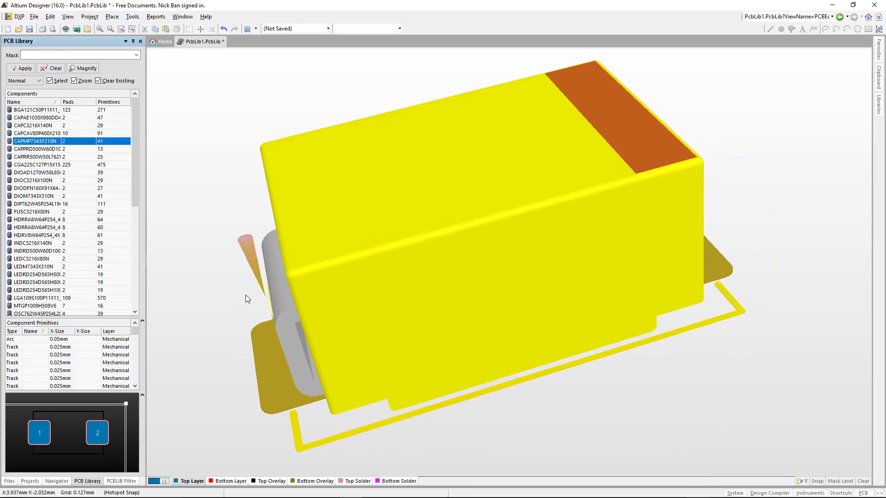
pyautogui.click(40, 133)
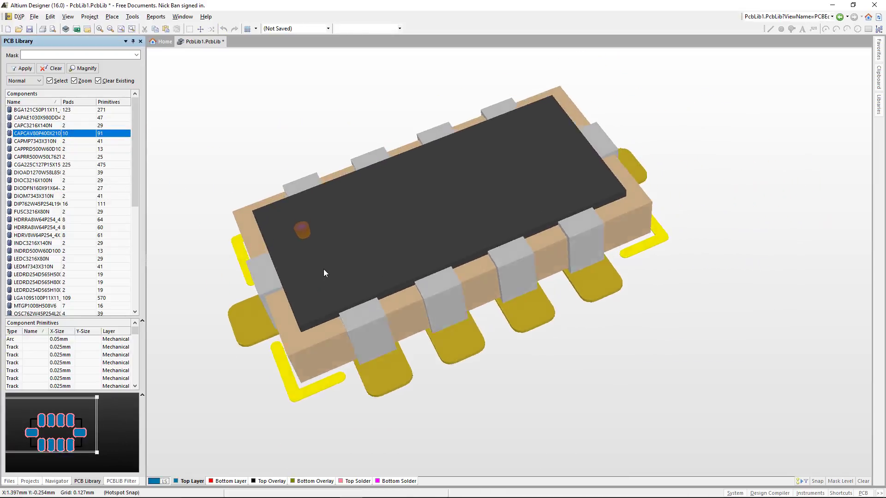
pyautogui.click(46, 126)
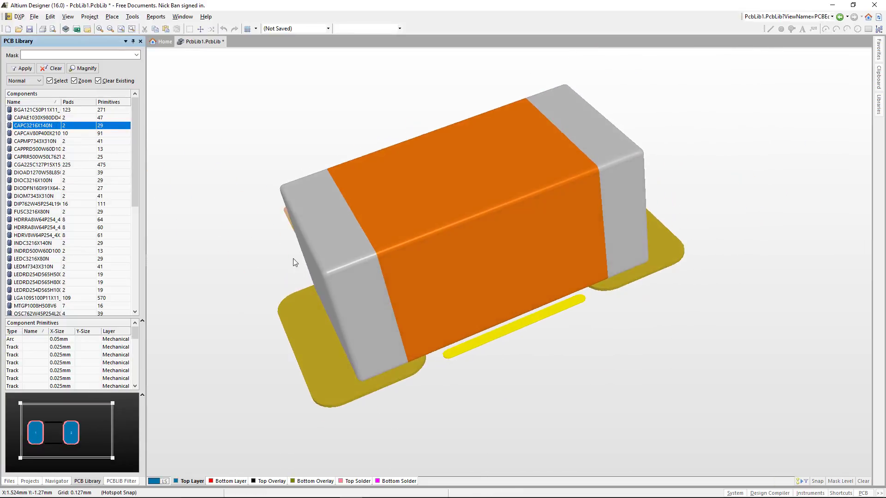
pyautogui.click(44, 118)
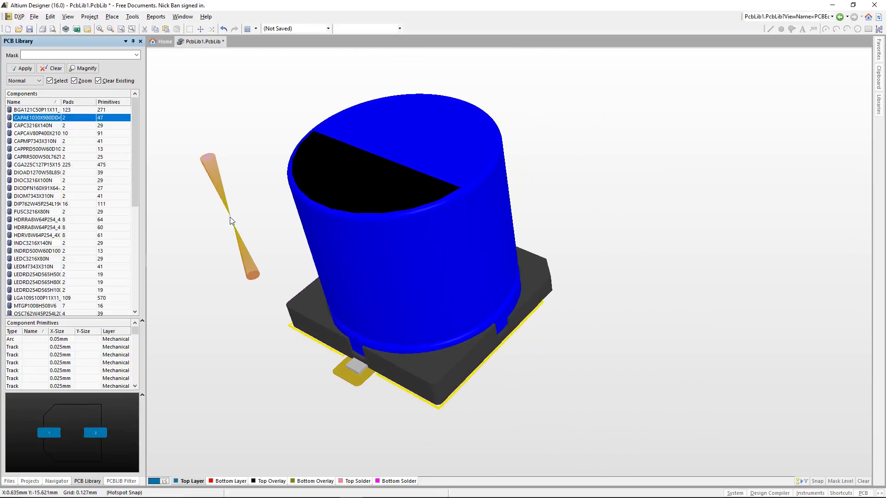
# Show the BGA121C50P11X11 package flipped and tilted low to reveal its solder balls
pyautogui.click(45, 111)
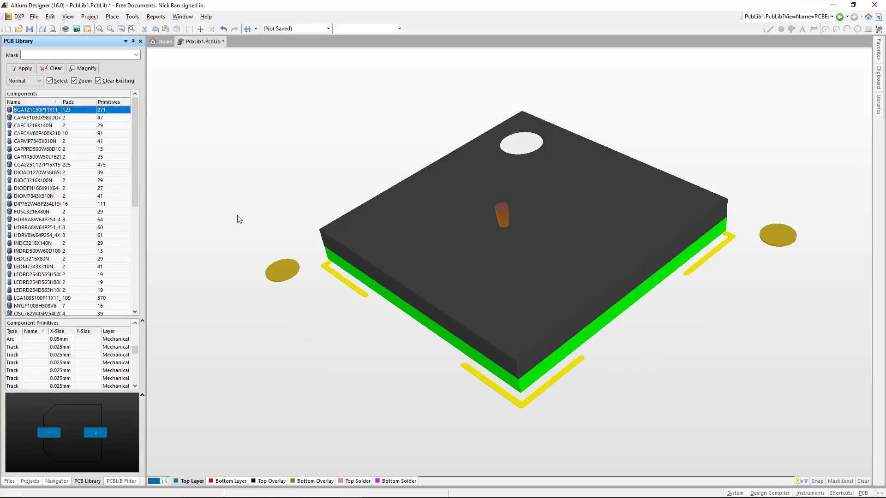
pyautogui.press('v')
pyautogui.press('b')
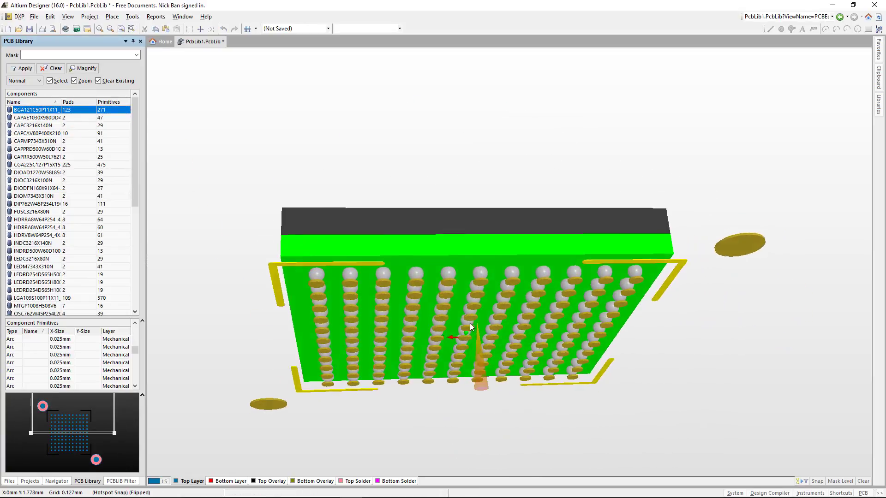
pyautogui.press('v')
pyautogui.press('b')
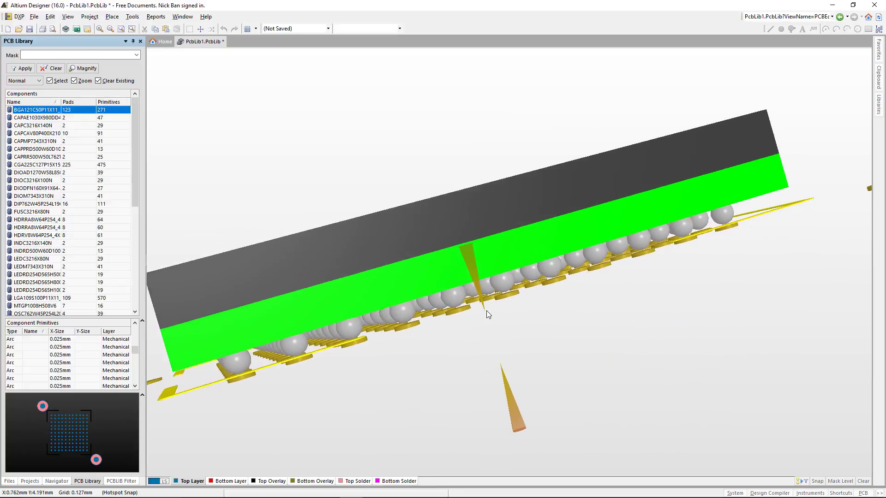